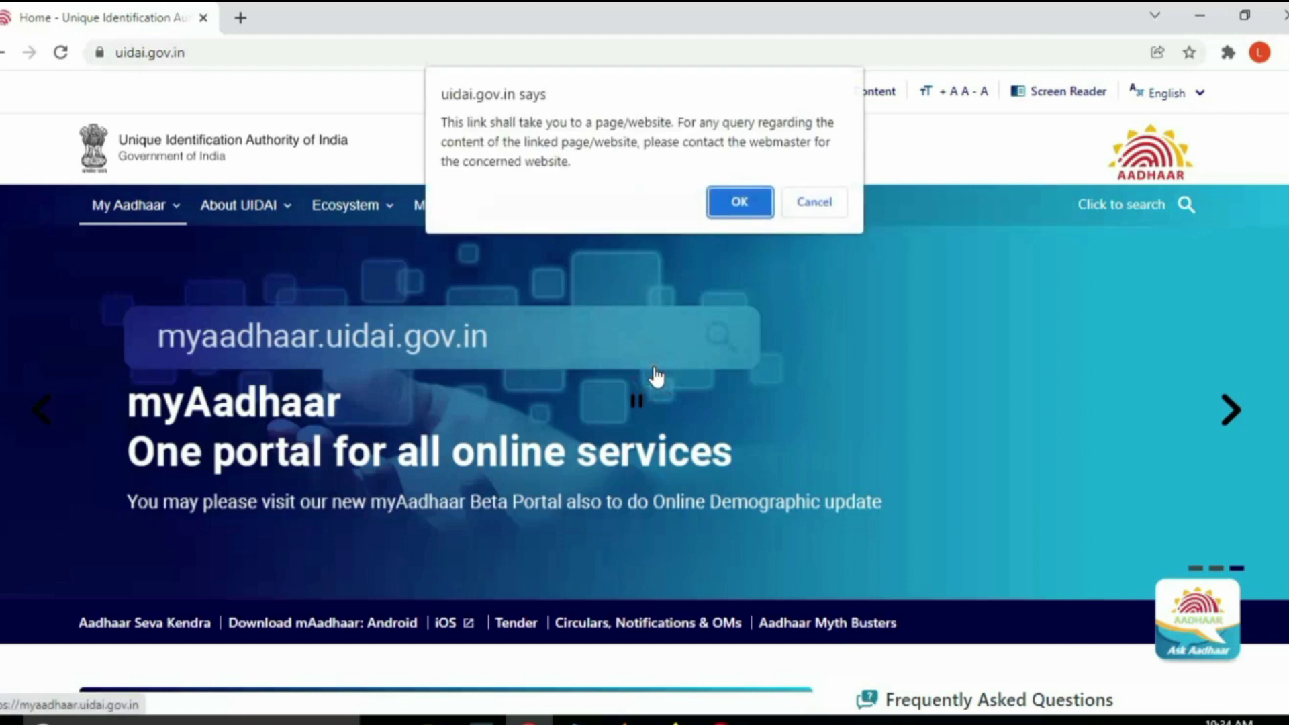
- Confirm the move to myAadhaar and scroll down to the services for residents without a registered mobile
{"action": "left_click", "coordinate": [746, 201]}
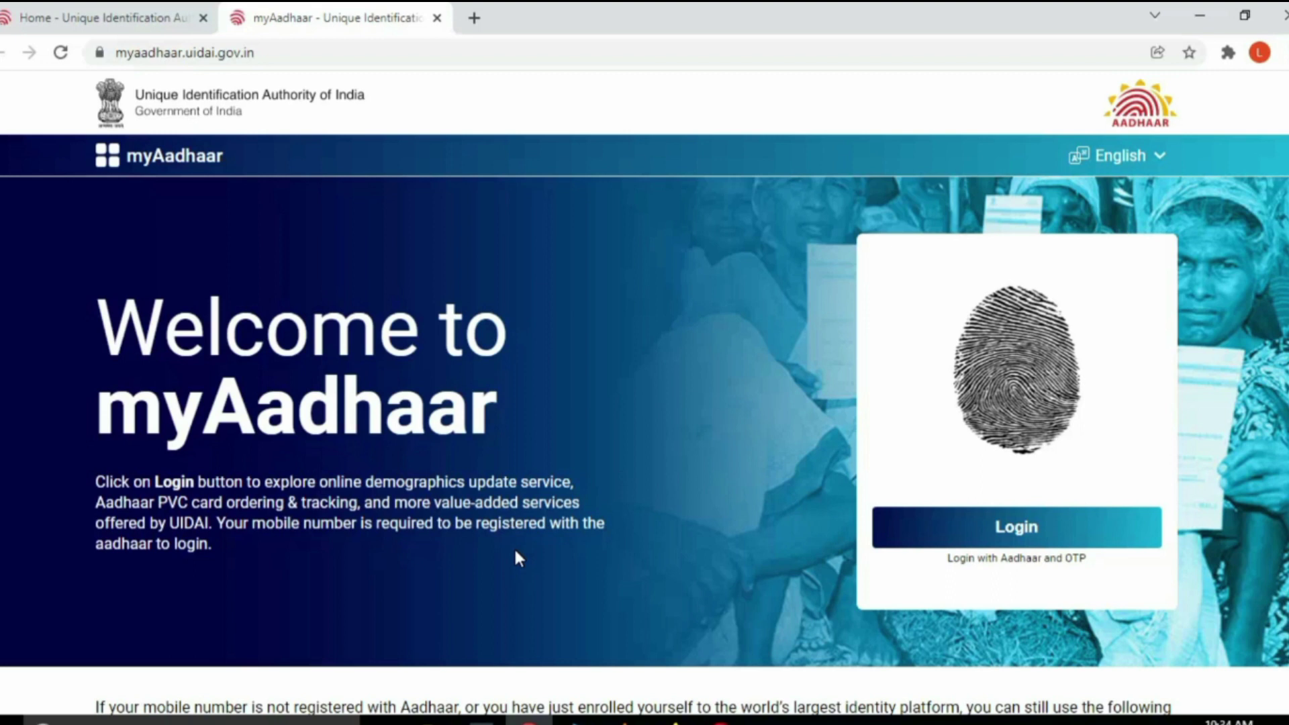
{"action": "scroll", "coordinate": [514, 547], "scroll_direction": "down", "scroll_amount": 5}
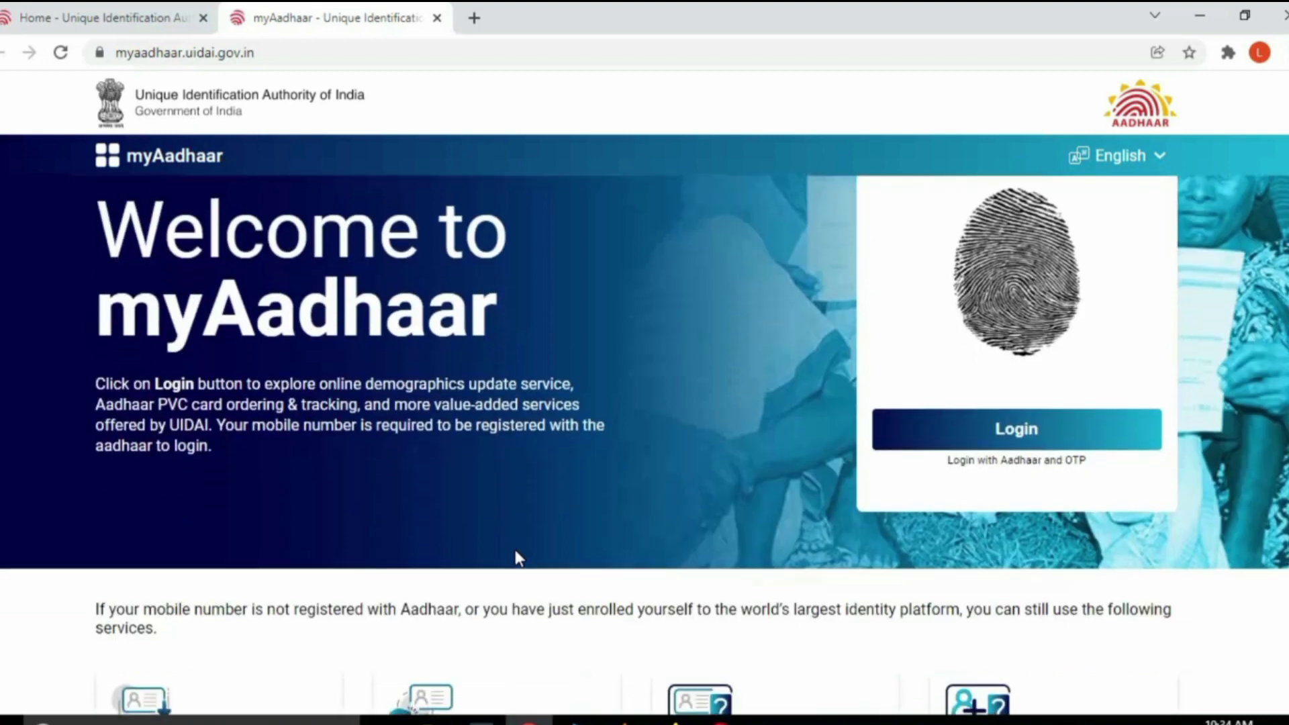
{"action": "scroll", "coordinate": [516, 559], "scroll_direction": "down", "scroll_amount": 1}
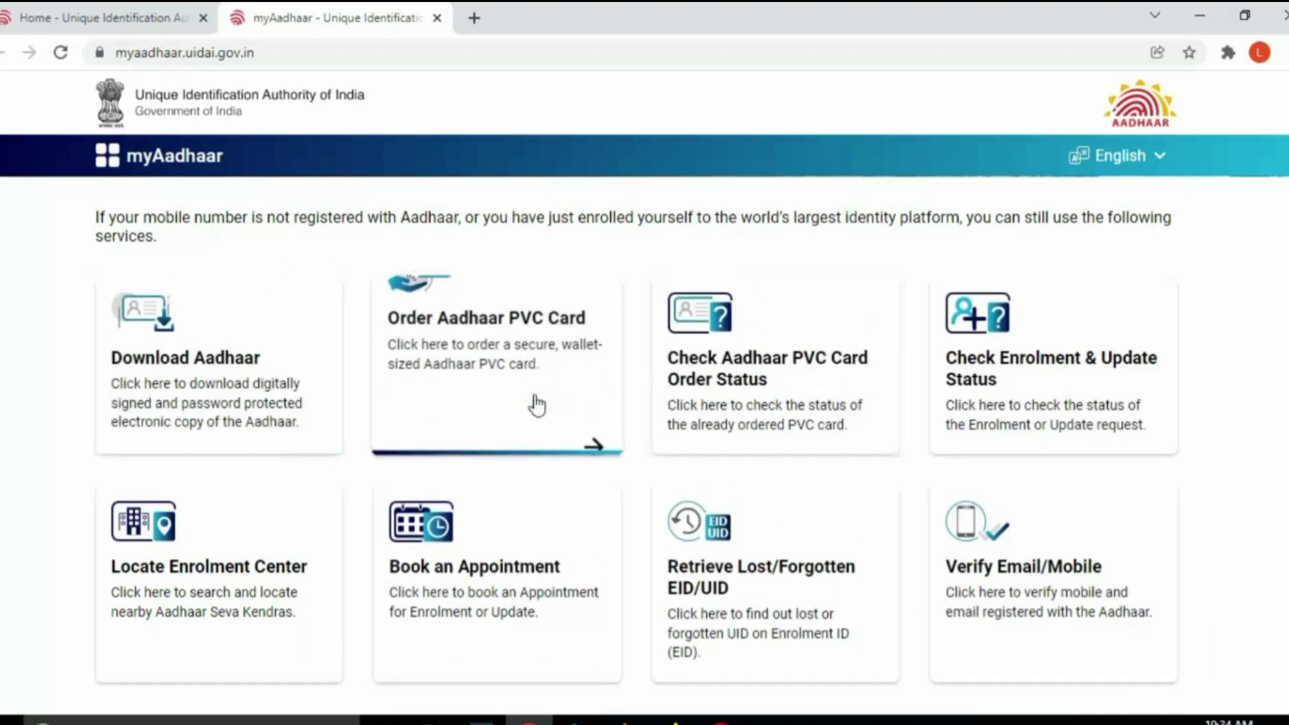
- In Order Aadhaar PVC Card, enter the Aadhaar number and security code, and tick 'mobile not registered'
{"action": "left_click", "coordinate": [522, 300]}
{"action": "scroll", "coordinate": [428, 386], "scroll_direction": "down", "scroll_amount": 2}
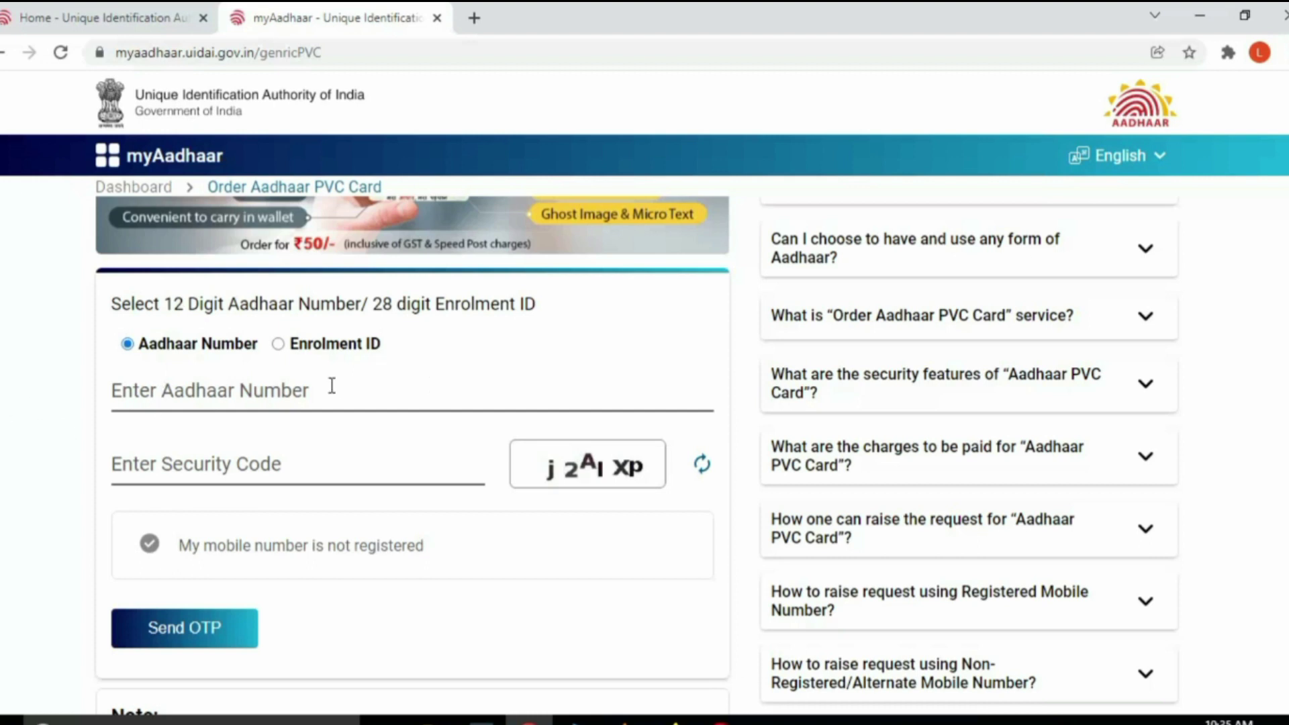
{"action": "left_click", "coordinate": [207, 397]}
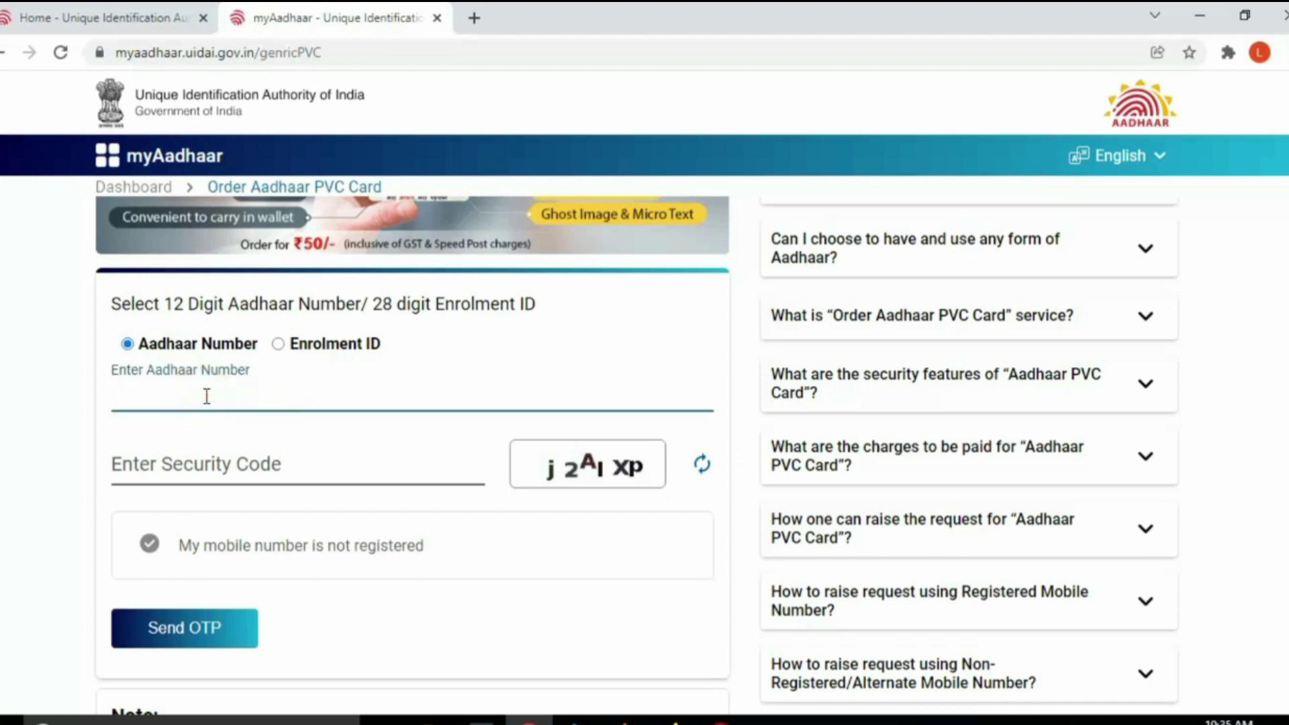
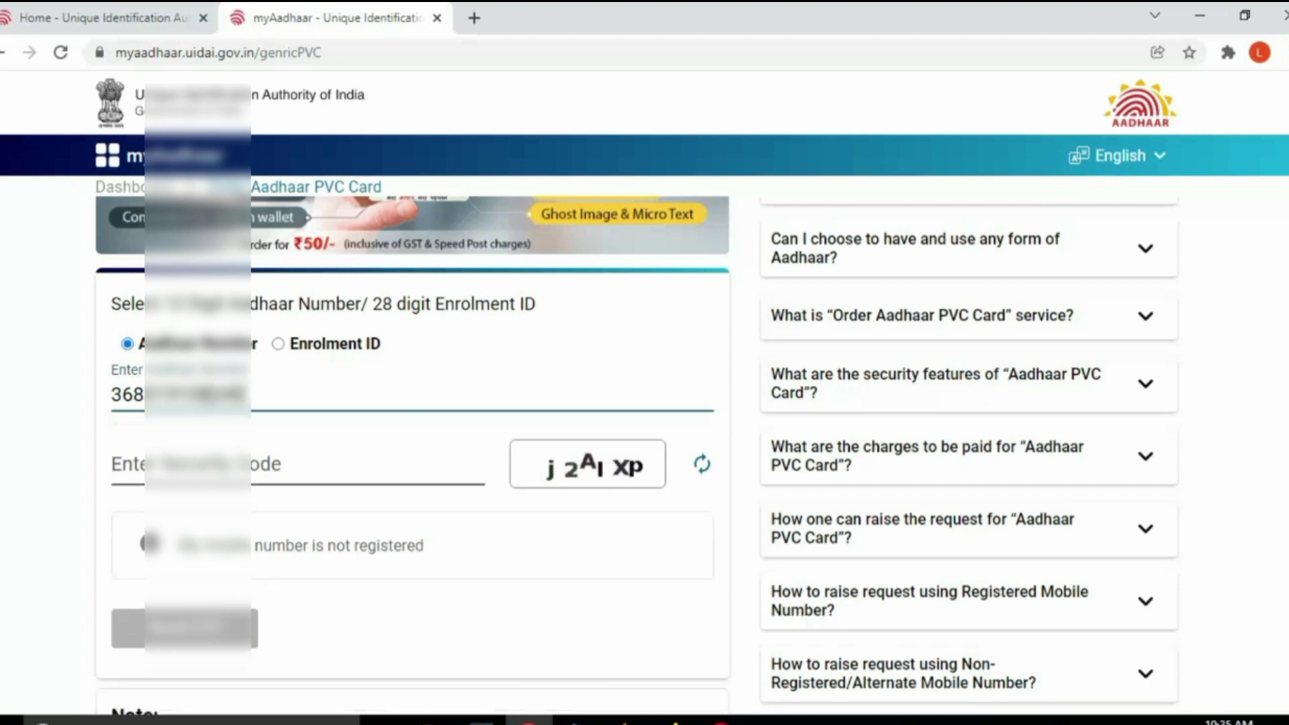
{"action": "left_click", "coordinate": [200, 470]}
{"action": "type", "text": "j2"}
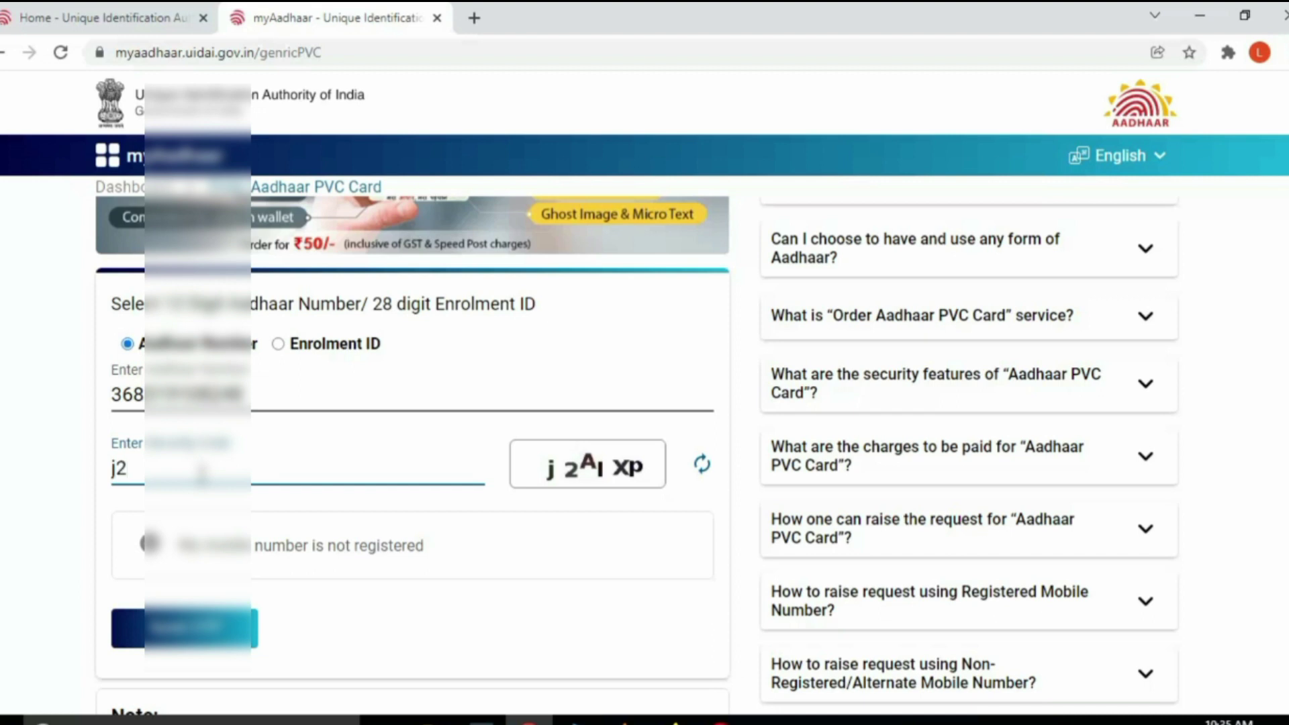
{"action": "type", "text": "A"}
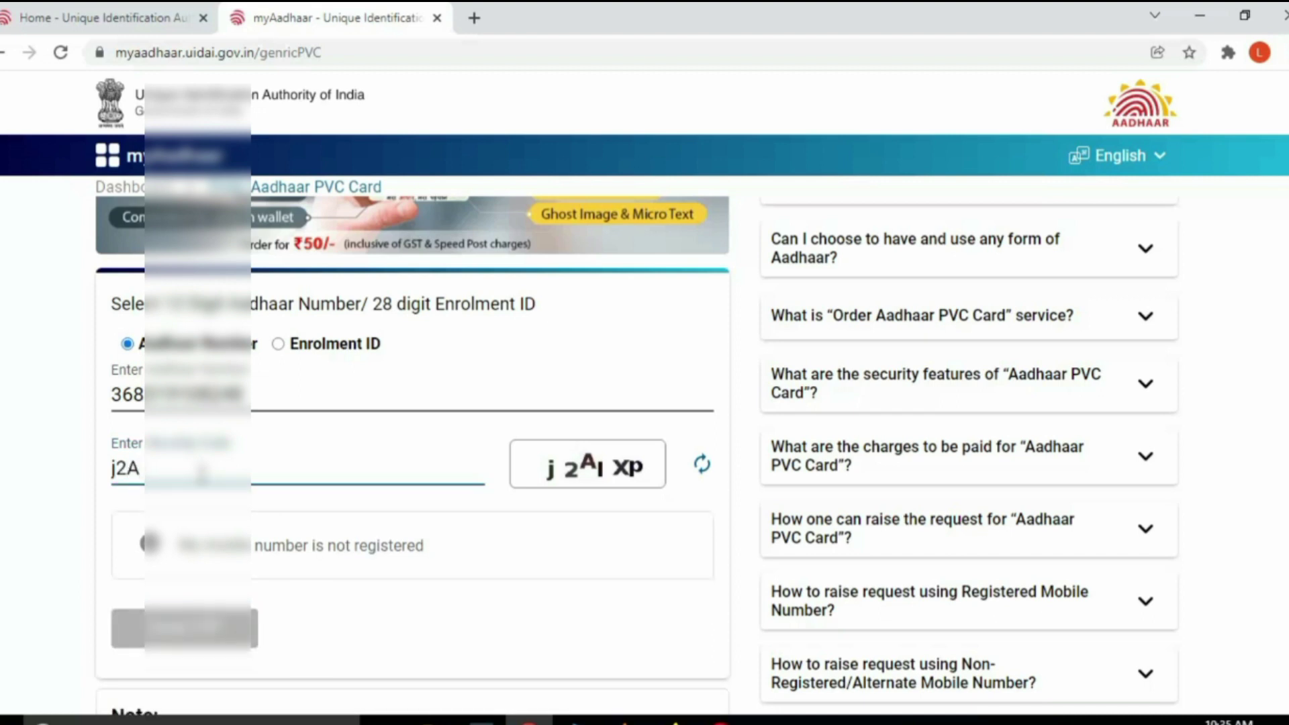
{"action": "type", "text": "Ixp"}
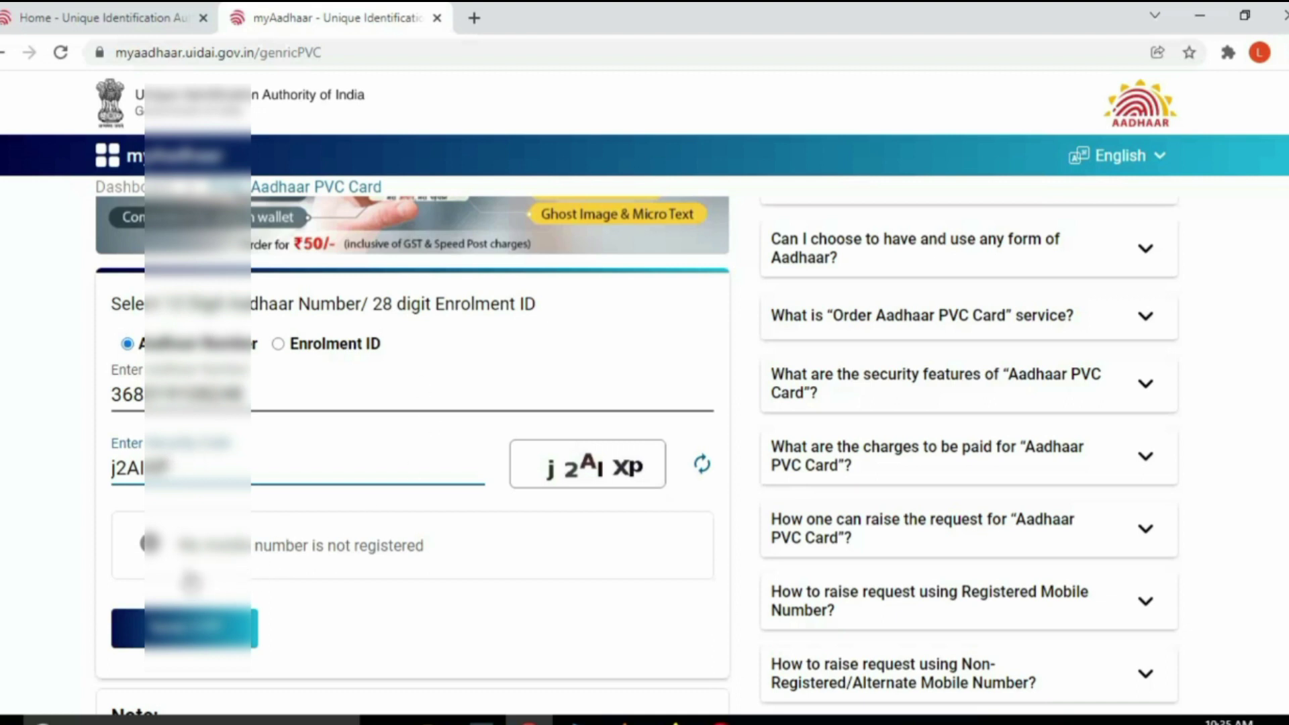
{"action": "left_click", "coordinate": [363, 548]}
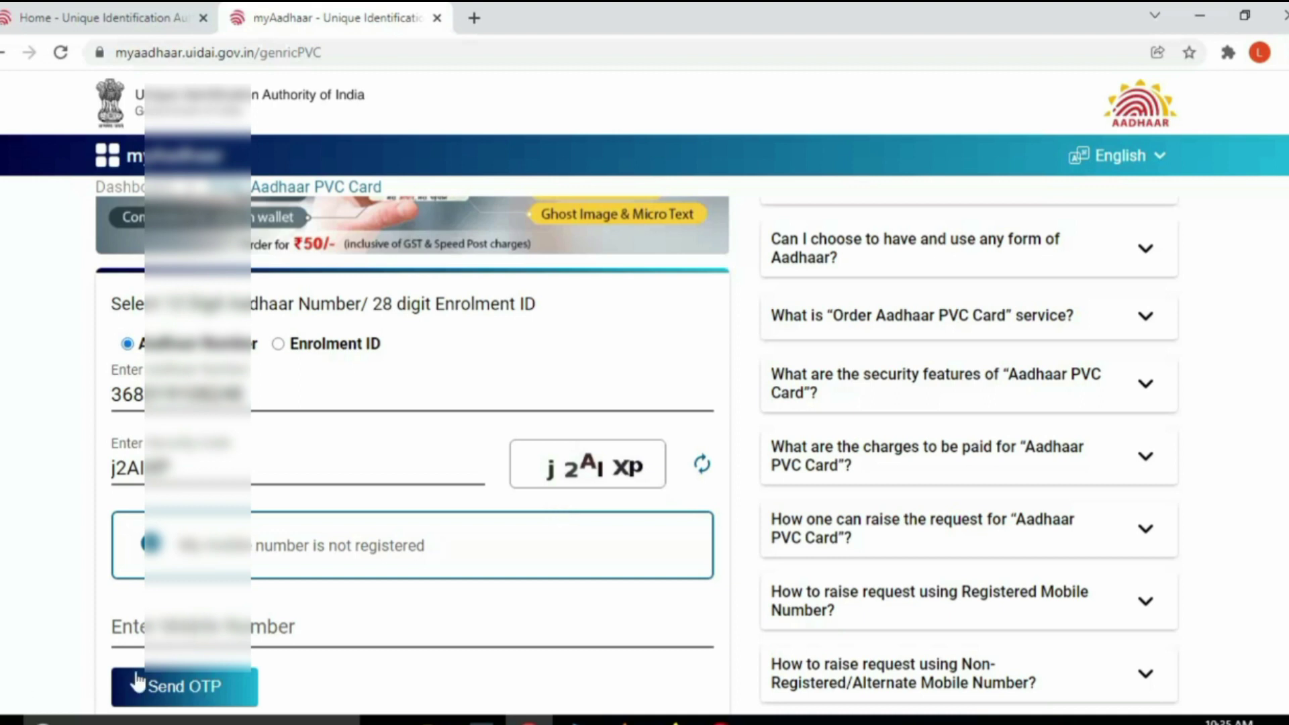
{"action": "left_click", "coordinate": [159, 632]}
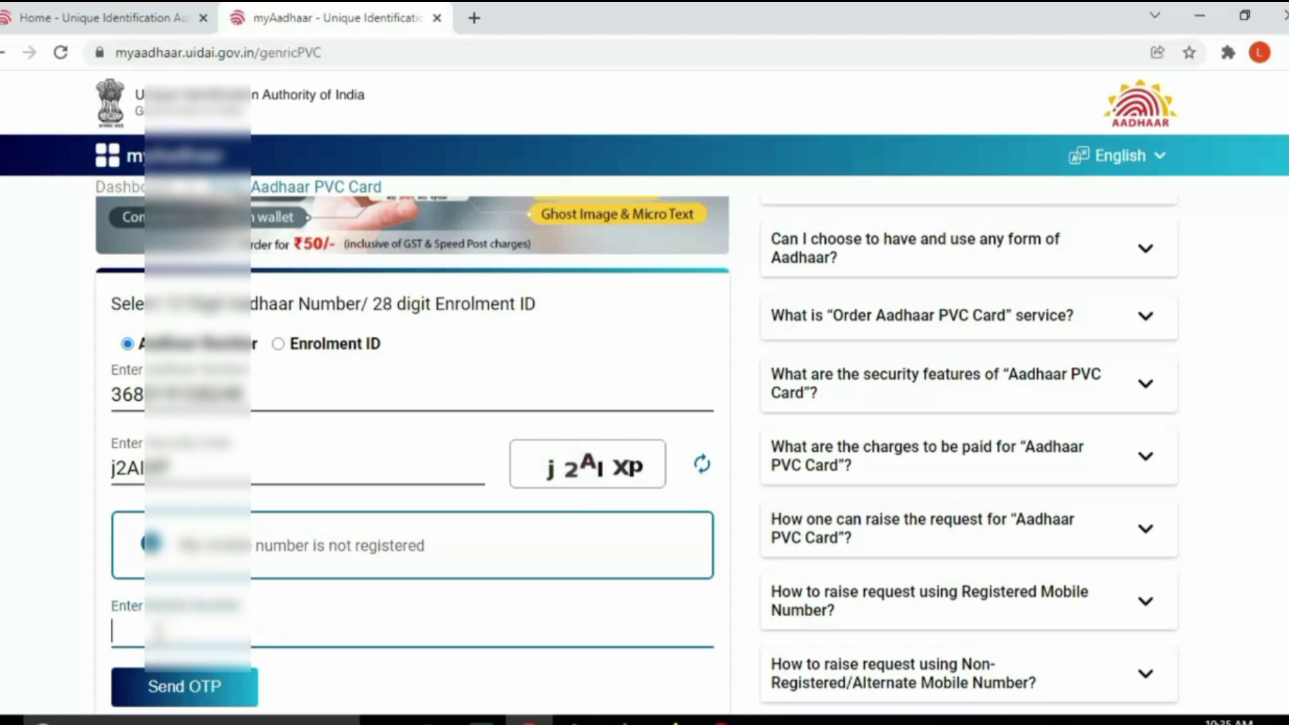
- Enter the alternate mobile number and have an OTP sent to it
{"action": "type", "text": "74000"}
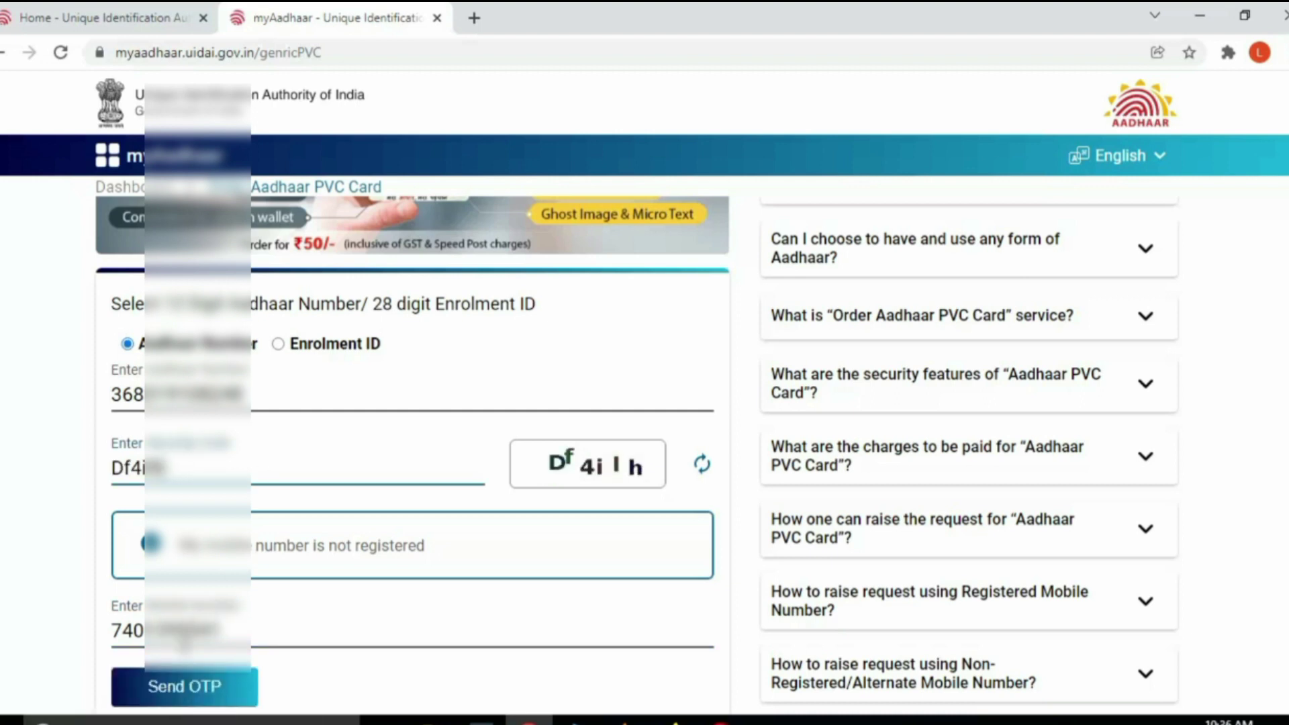
{"action": "left_click", "coordinate": [176, 688]}
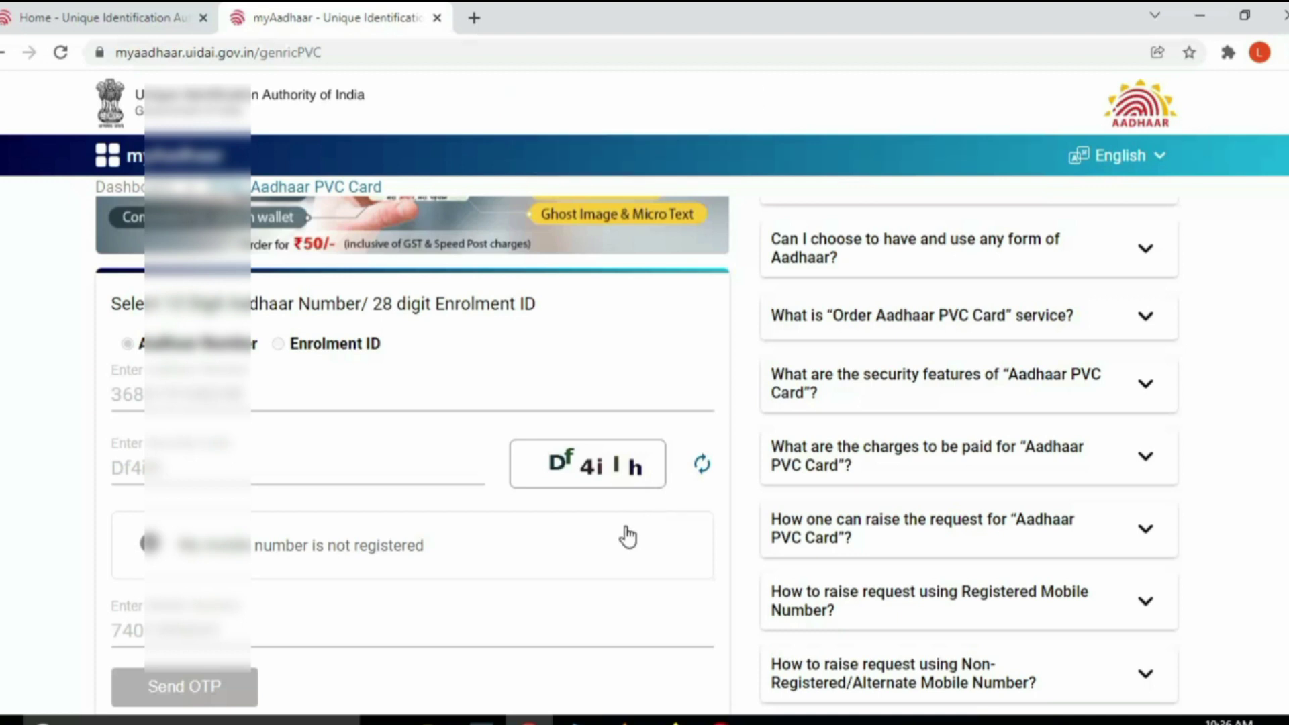
{"action": "scroll", "coordinate": [628, 537], "scroll_direction": "down", "scroll_amount": 5}
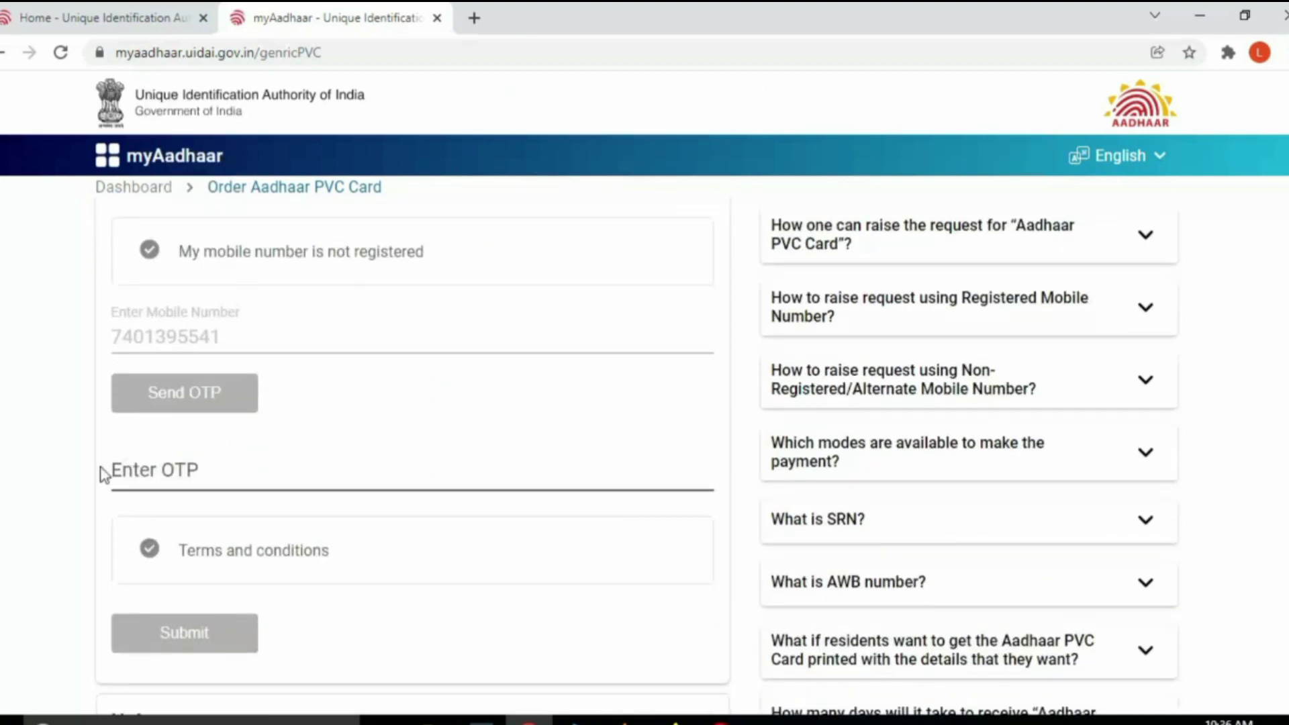
{"action": "left_click", "coordinate": [153, 470]}
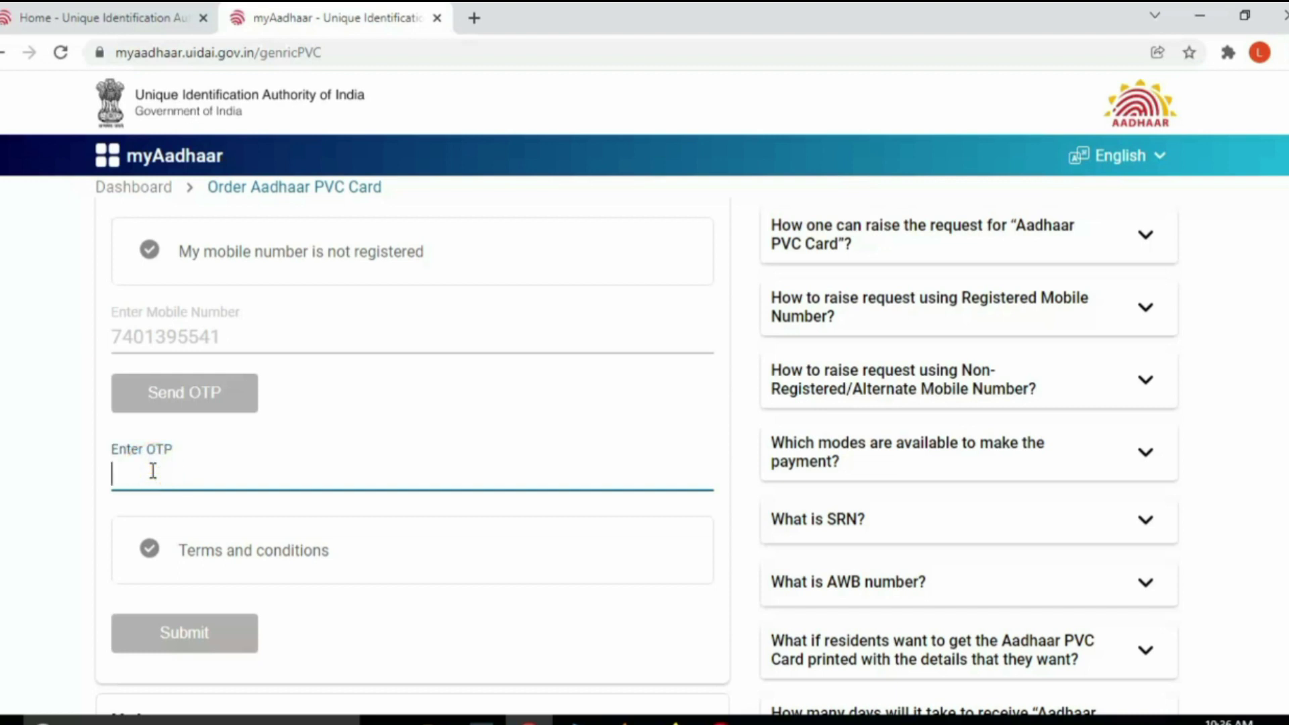
- Enter the received OTP, accept the terms and conditions, and submit the PVC card request
{"action": "left_click", "coordinate": [201, 560]}
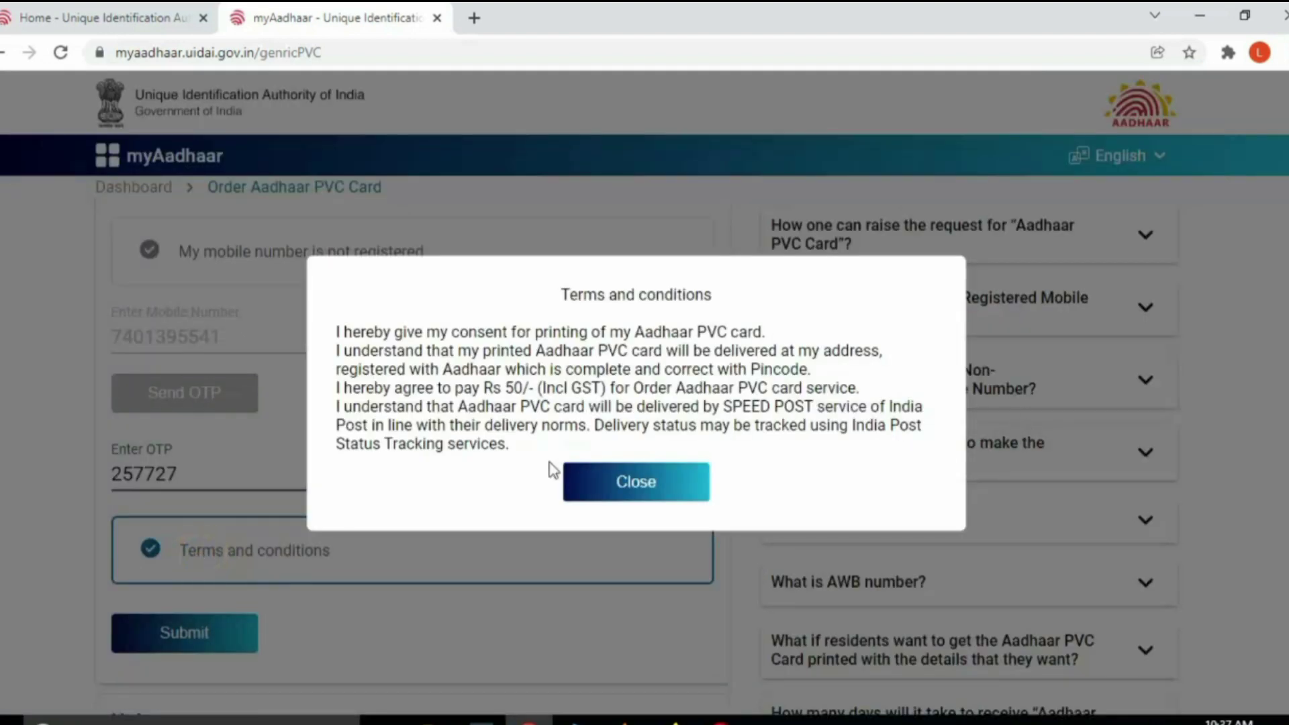
{"action": "left_click", "coordinate": [635, 481]}
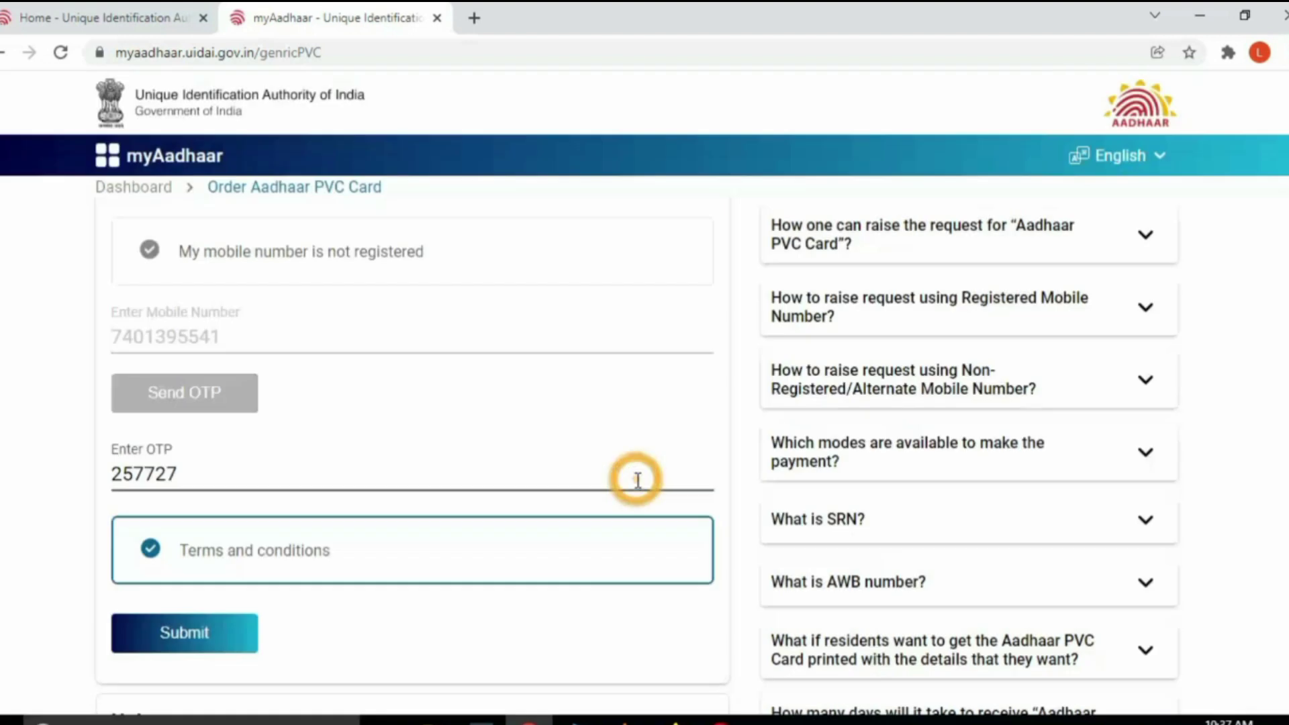
{"action": "left_click", "coordinate": [190, 635]}
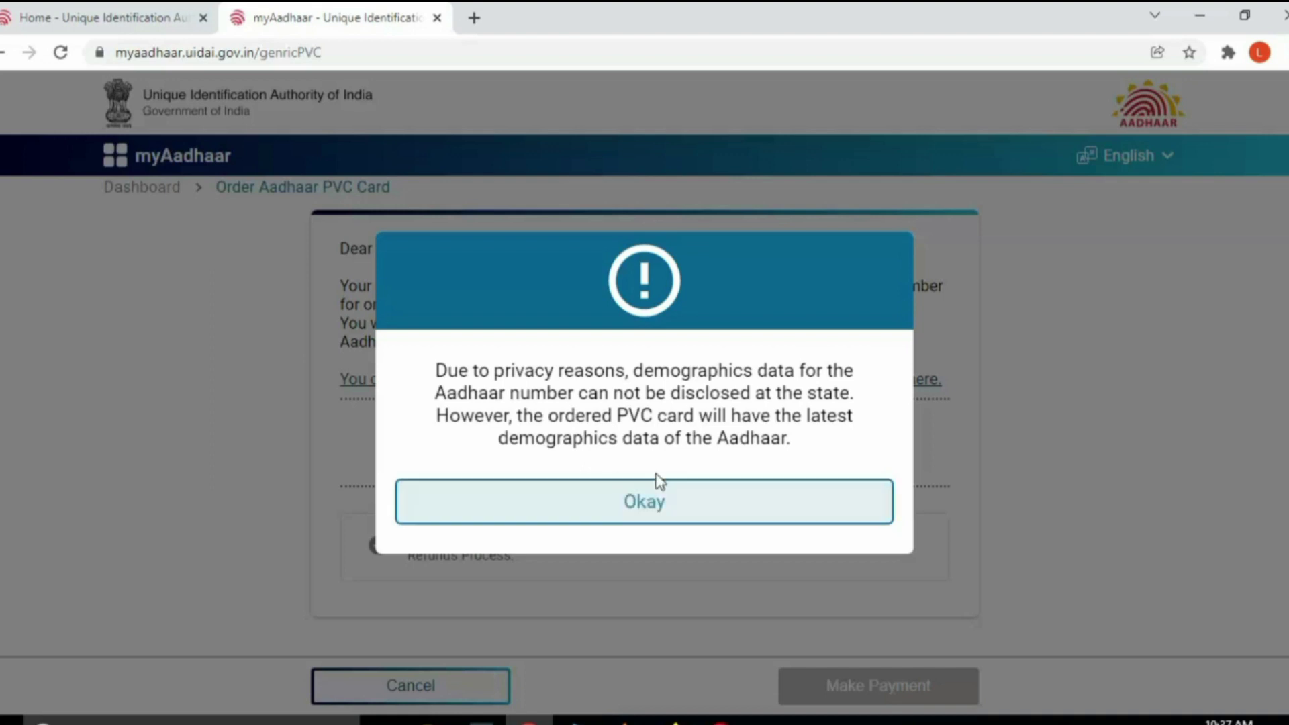
- Acknowledge the privacy notice, confirm the payments and refunds terms, and proceed to pay ₹50
{"action": "left_click", "coordinate": [615, 516]}
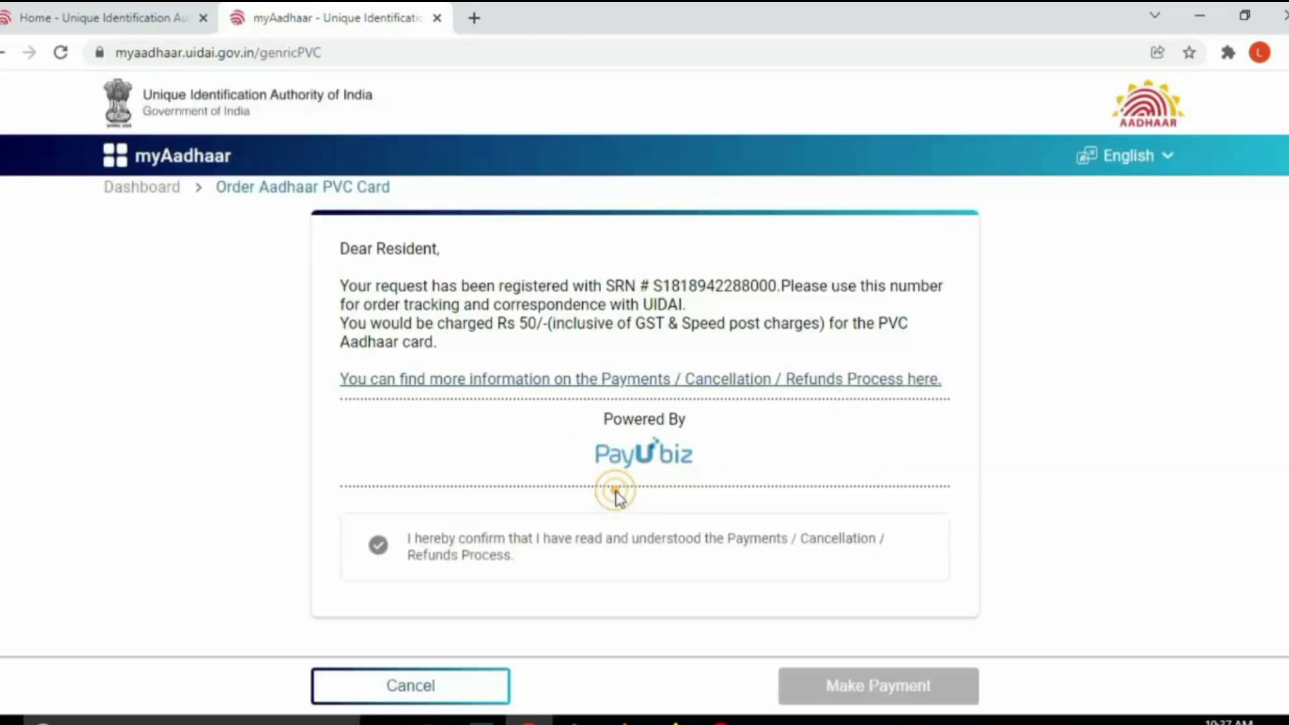
{"action": "left_click", "coordinate": [438, 548]}
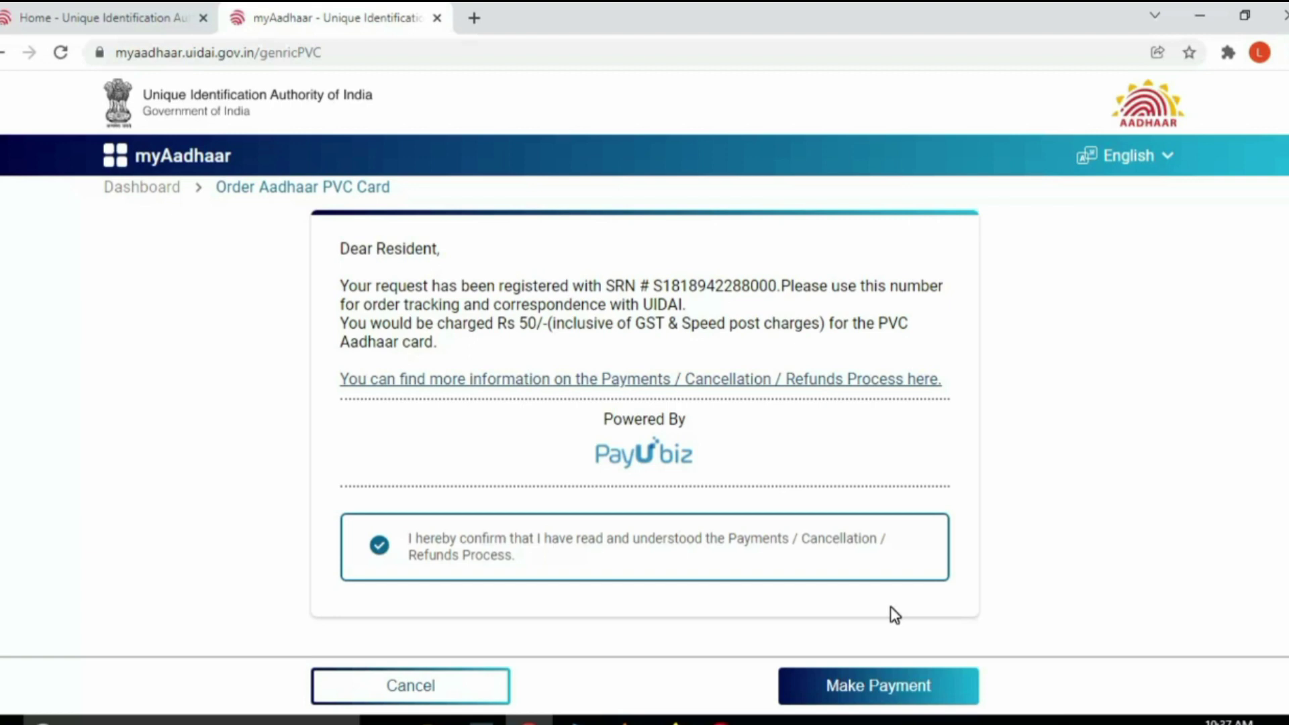
{"action": "left_click", "coordinate": [854, 688]}
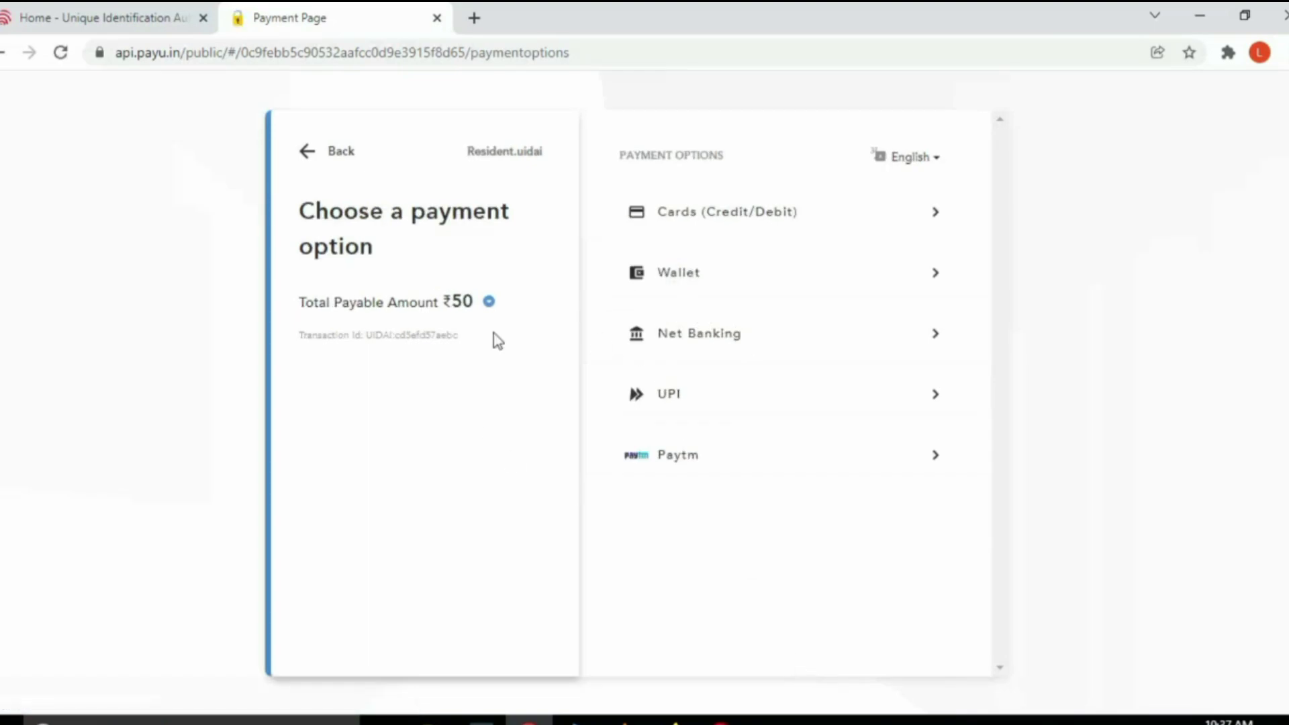
- Pick Net Banking with City Union Bank on PayU and proceed to the bank's site
{"action": "left_click", "coordinate": [705, 332]}
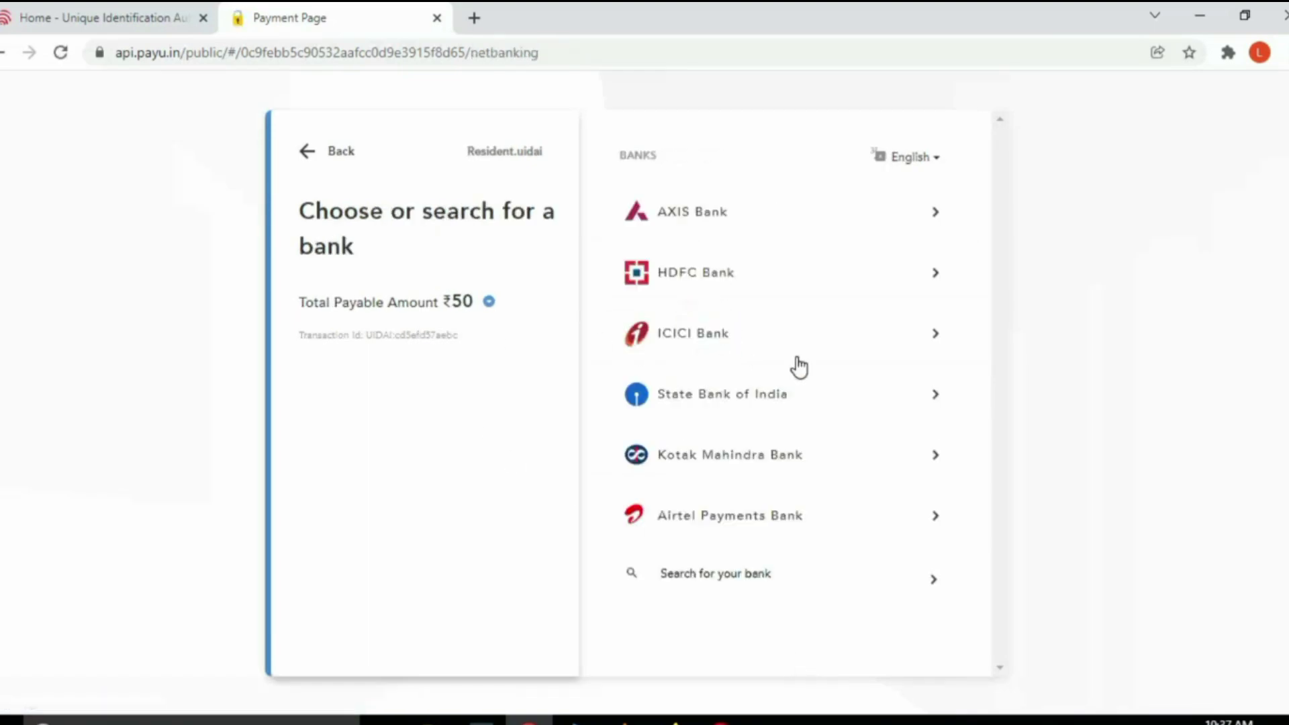
{"action": "scroll", "coordinate": [728, 487], "scroll_direction": "down", "scroll_amount": 1}
{"action": "left_click", "coordinate": [728, 489]}
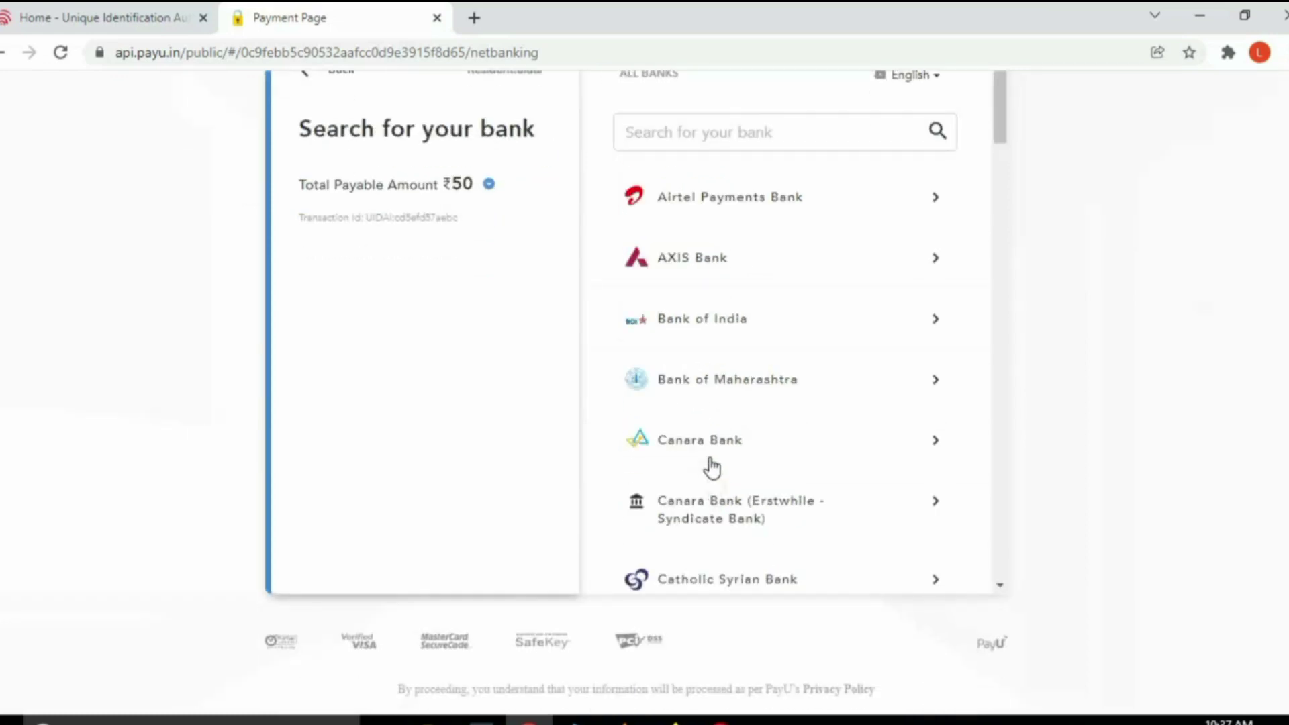
{"action": "scroll", "coordinate": [713, 468], "scroll_direction": "down", "scroll_amount": 1}
{"action": "scroll", "coordinate": [711, 456], "scroll_direction": "down", "scroll_amount": 2}
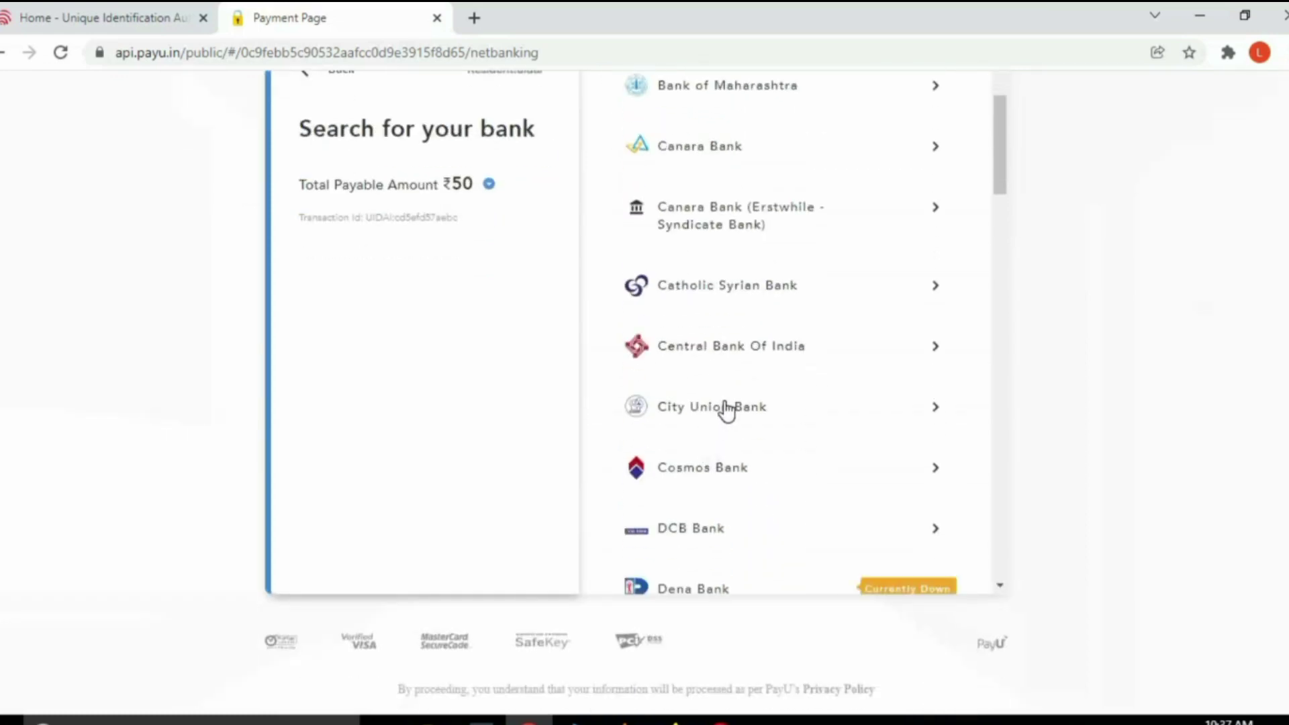
{"action": "left_click", "coordinate": [726, 406]}
{"action": "left_click", "coordinate": [936, 463]}
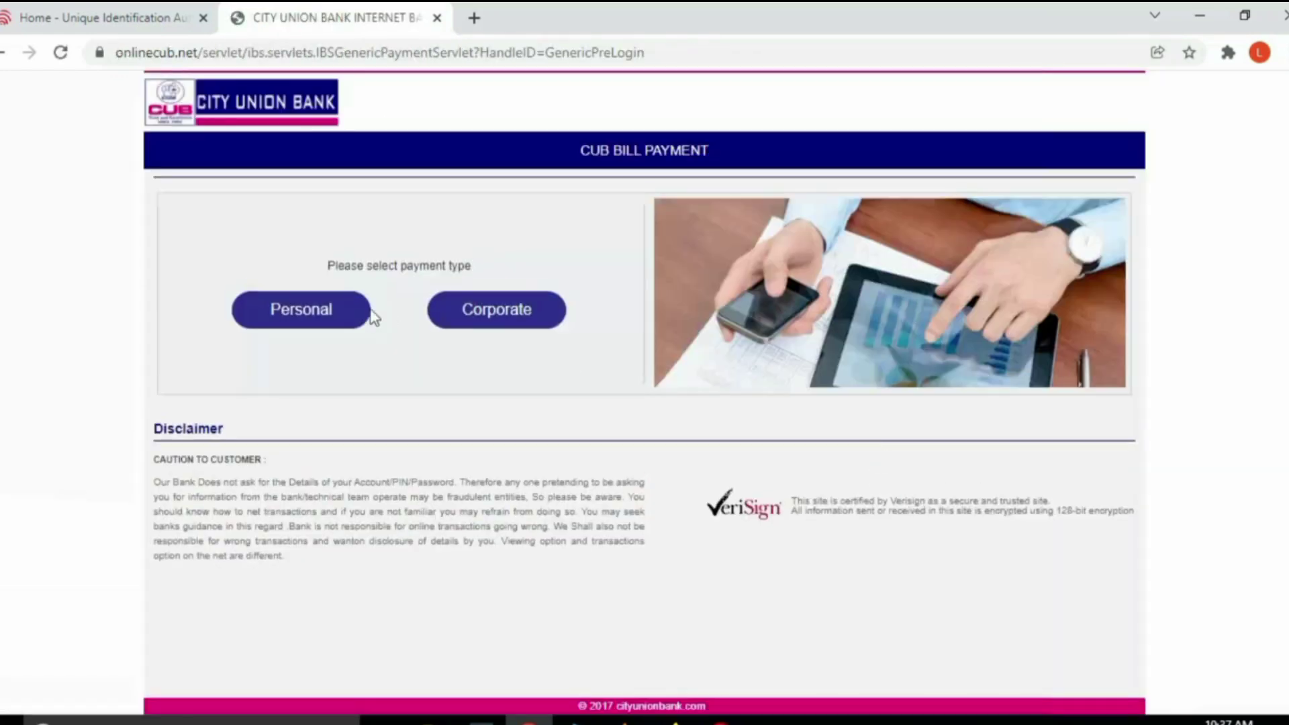
- Pay the ₹50 as a City Union Bank personal customer and accept the success alert
{"action": "left_click", "coordinate": [370, 311]}
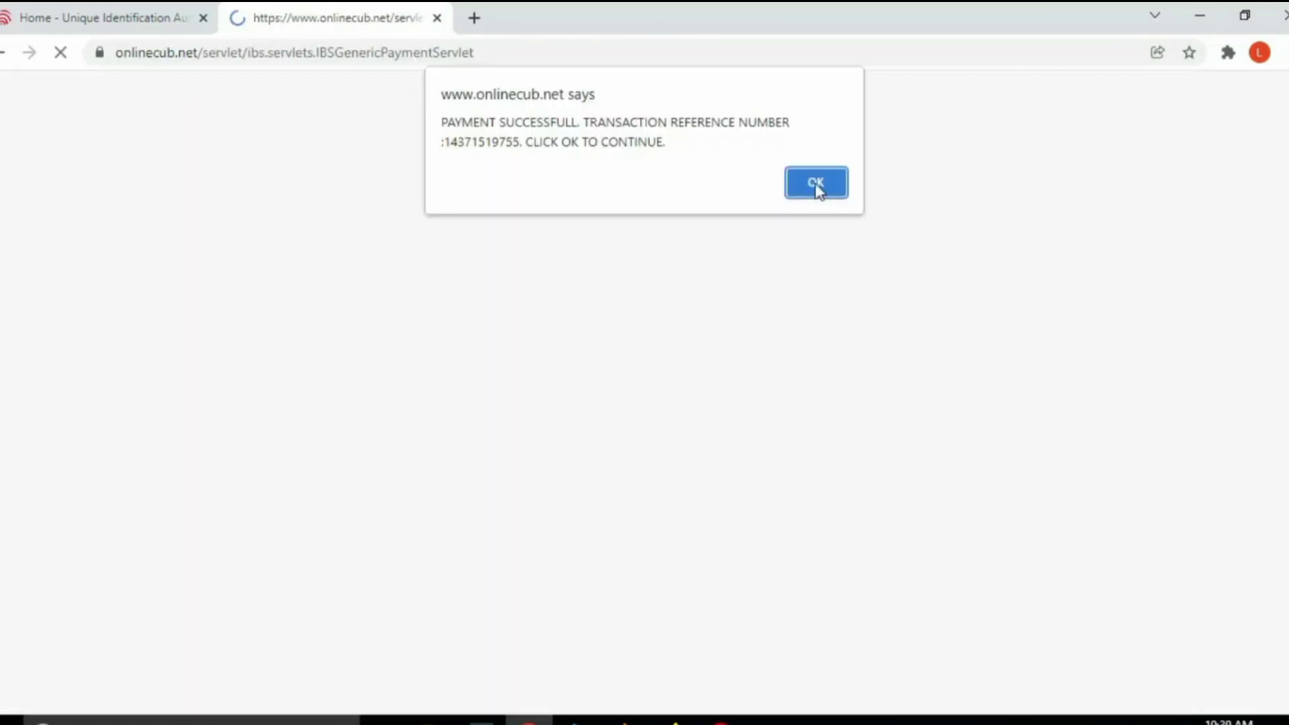
{"action": "left_click", "coordinate": [816, 188]}
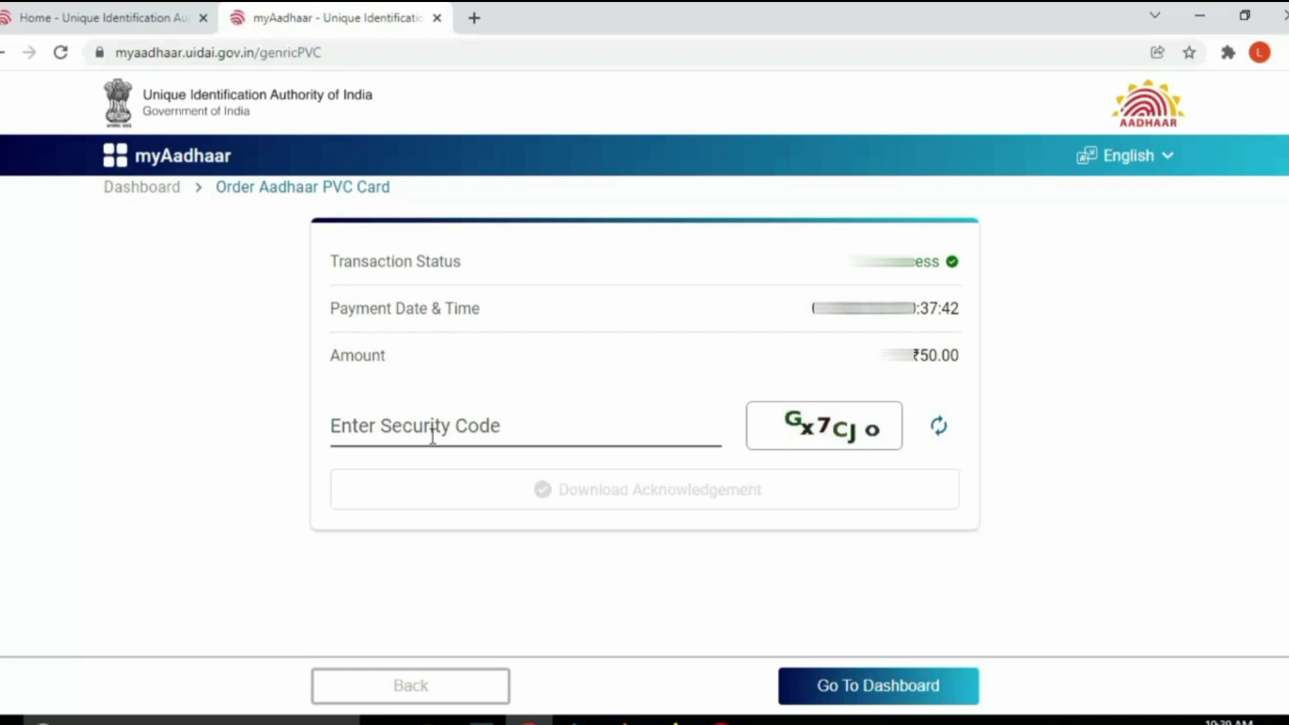
- Enter the security code, download the ₹50 payment acknowledgement slip PDF, and open it
{"action": "left_click", "coordinate": [398, 425]}
{"action": "type", "text": "Gx"}
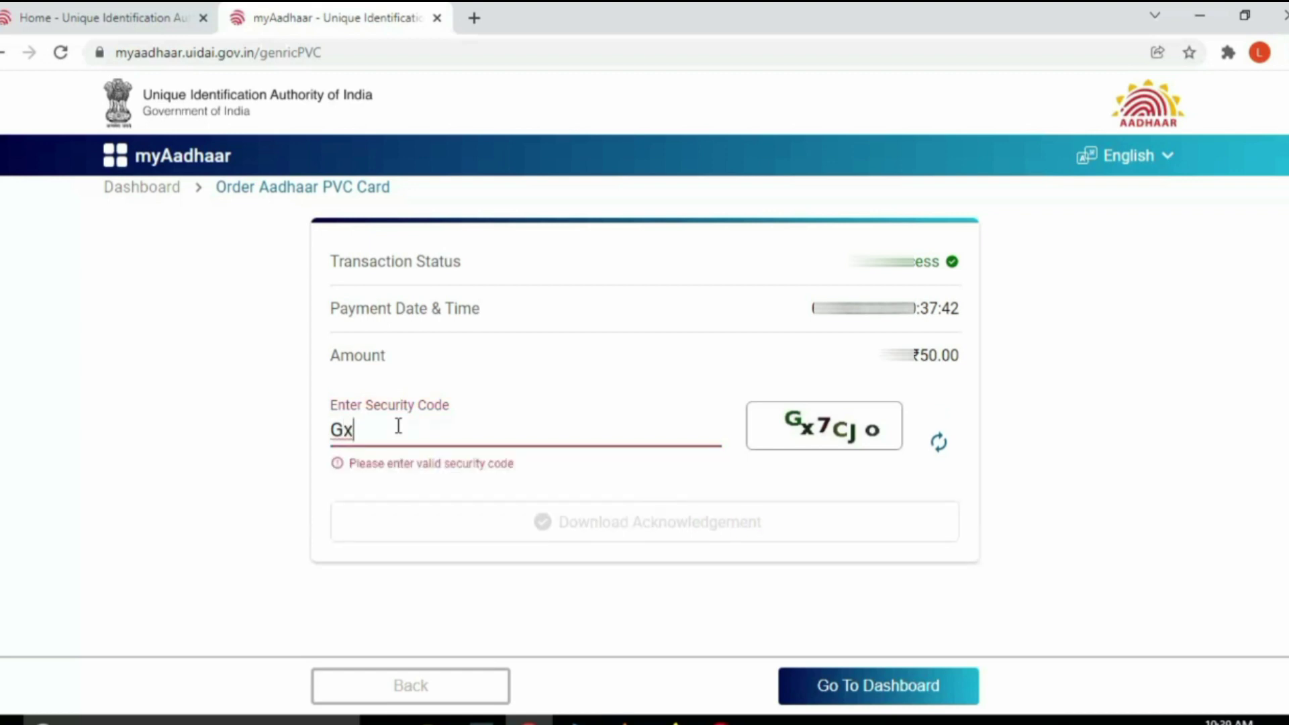
{"action": "type", "text": "7C"}
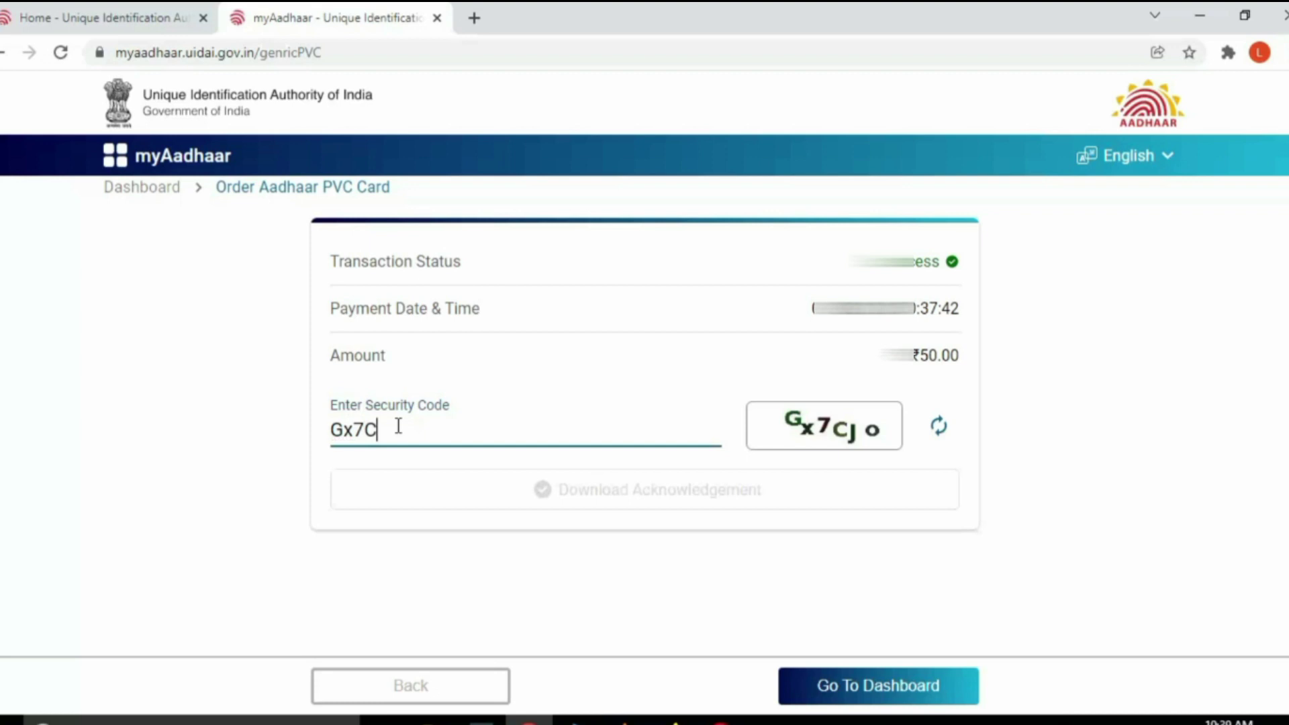
{"action": "type", "text": "jo"}
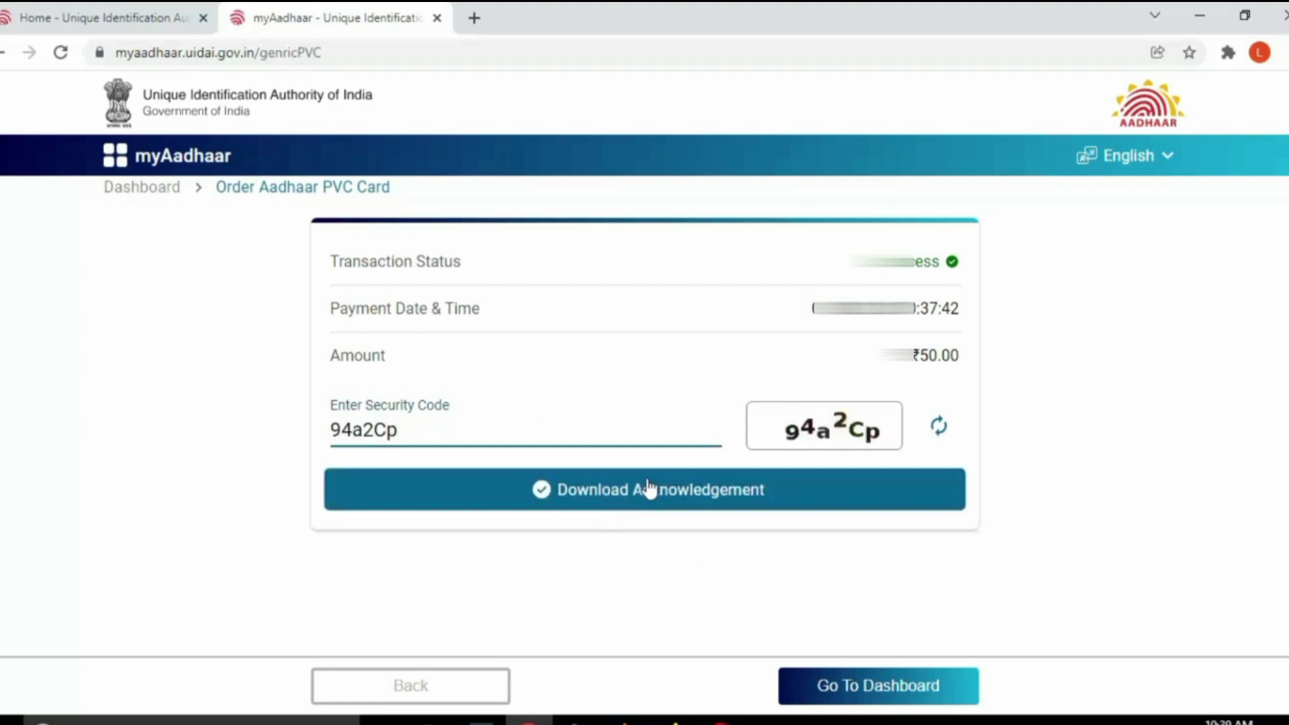
{"action": "left_click", "coordinate": [649, 486]}
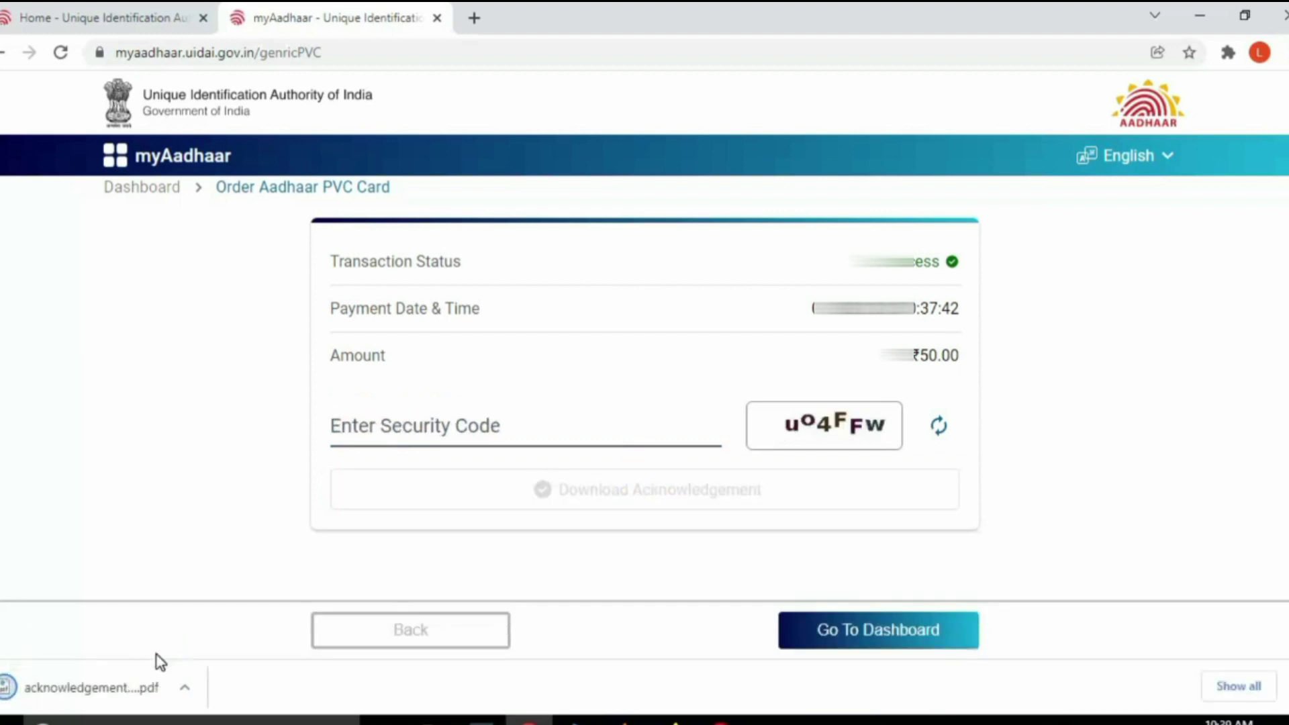
{"action": "left_click", "coordinate": [100, 688]}
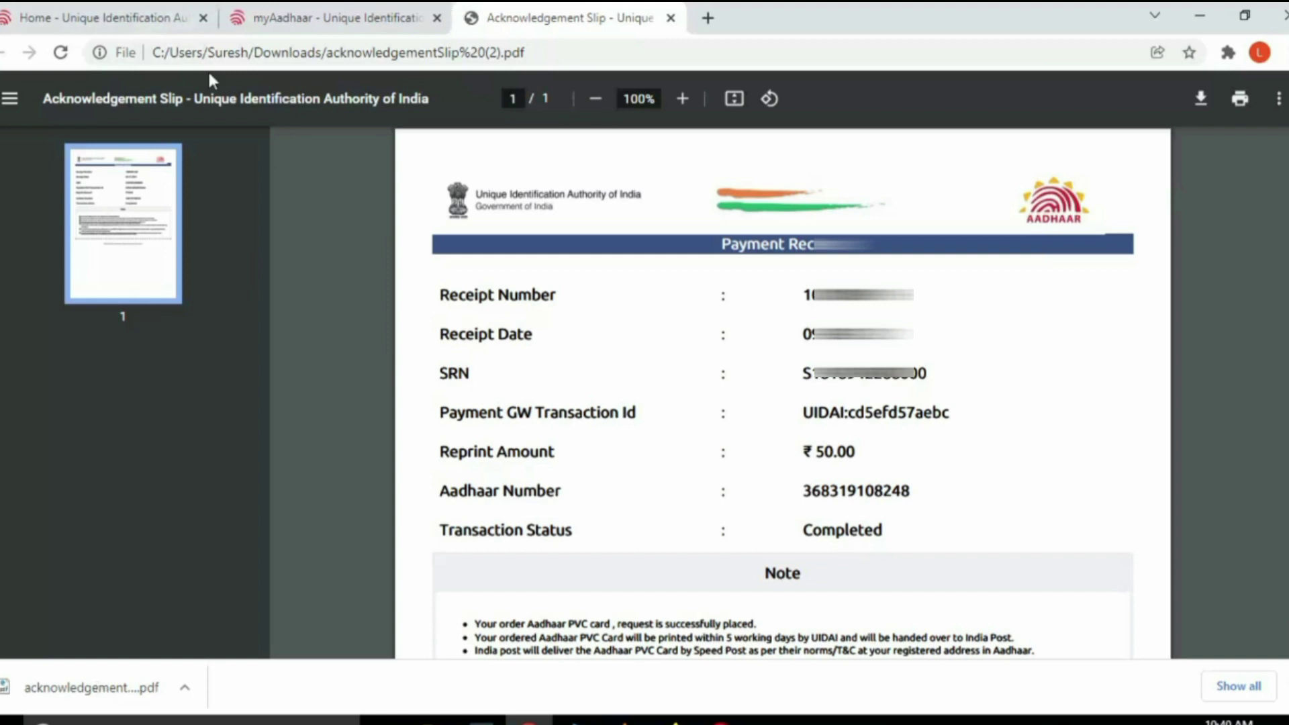
- Return from the acknowledgement PDF to the UIDAI home page tab
{"action": "left_click", "coordinate": [92, 19]}
- Go from the UIDAI home page to myAadhaar's Check Aadhaar PVC Card Order Status
{"action": "left_click", "coordinate": [728, 395]}
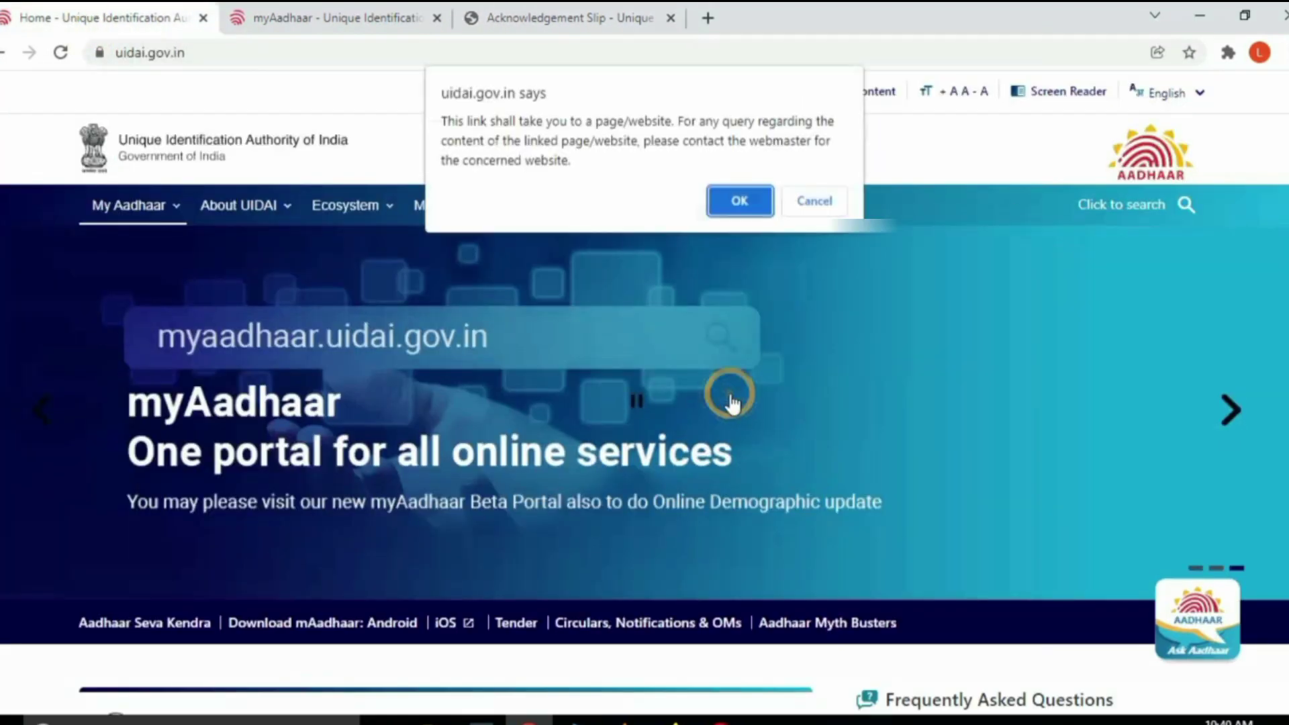
{"action": "left_click", "coordinate": [739, 213]}
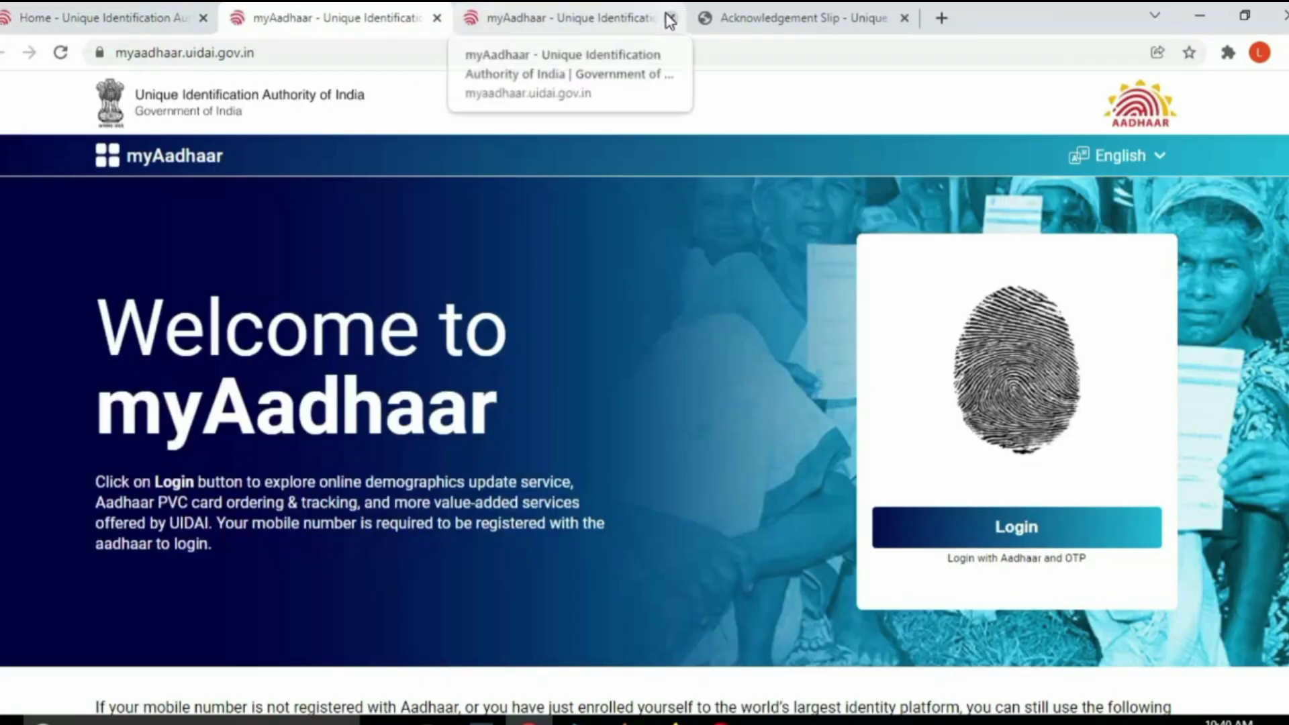
{"action": "scroll", "coordinate": [630, 310], "scroll_direction": "down", "scroll_amount": 5}
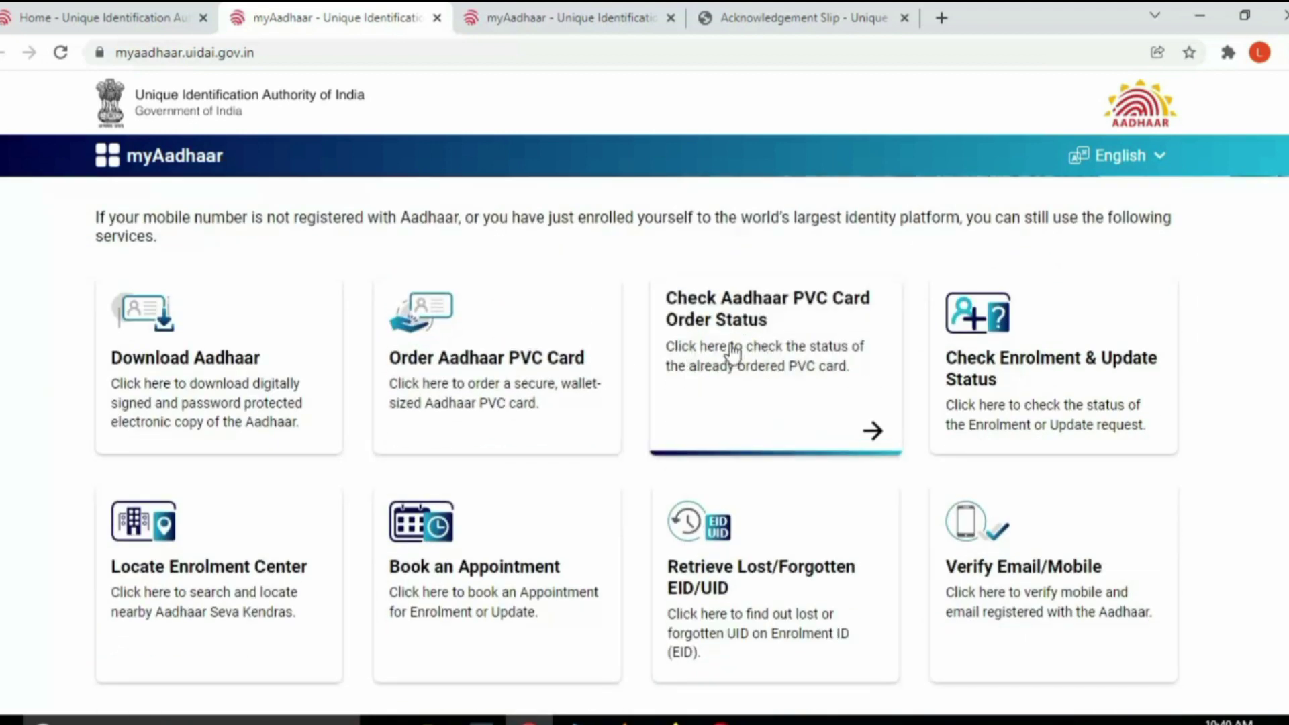
{"action": "left_click", "coordinate": [740, 341]}
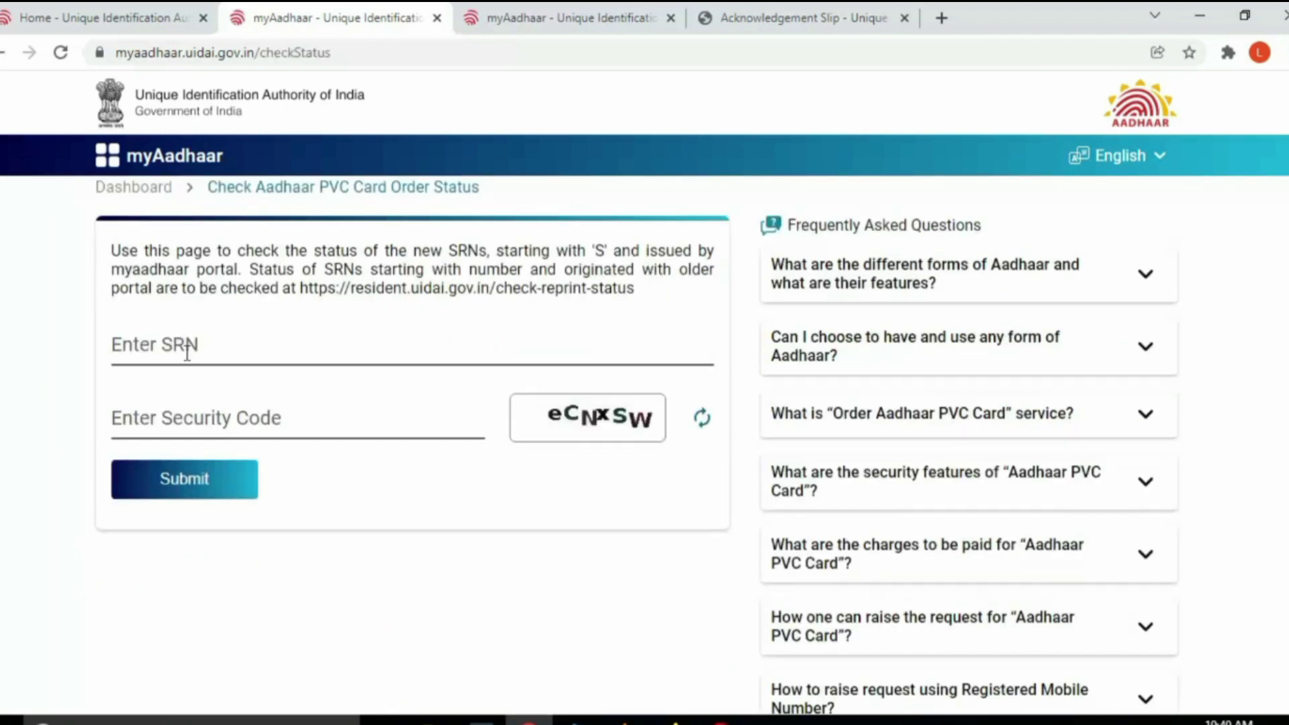
- Enter the order's SRN and the security code, and submit the status lookup
{"action": "left_click", "coordinate": [182, 350]}
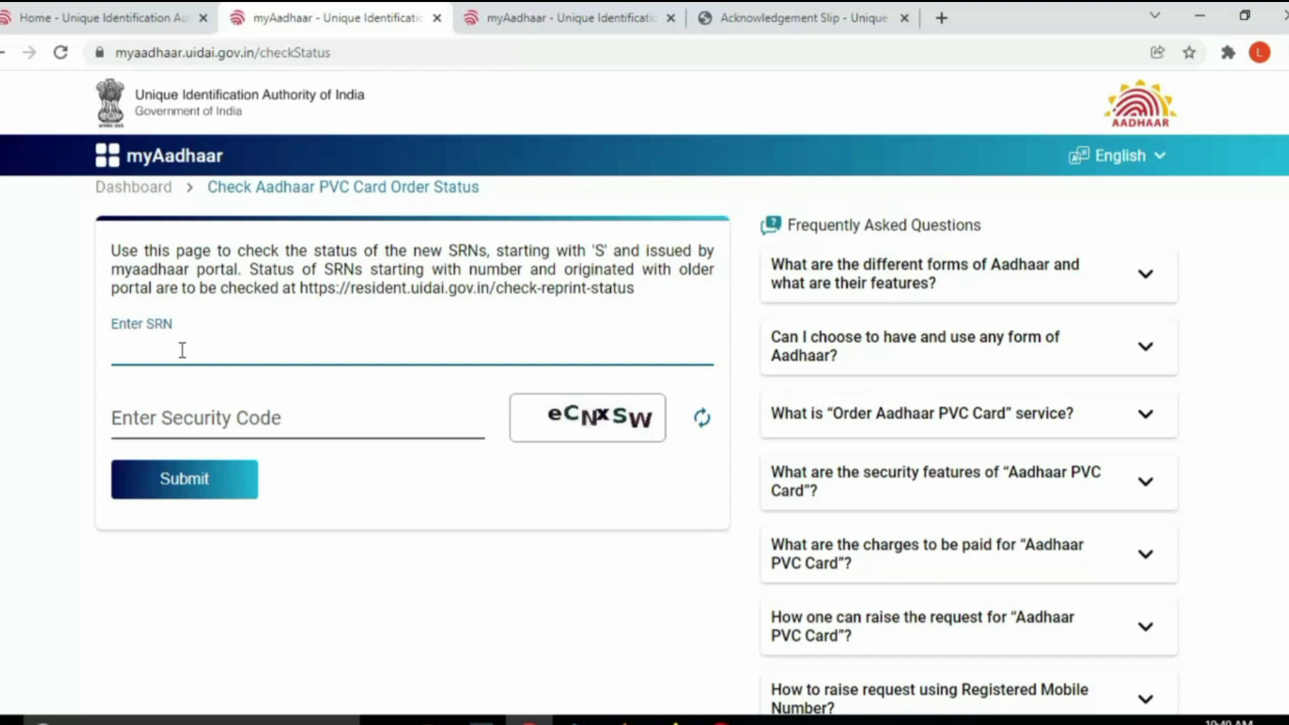
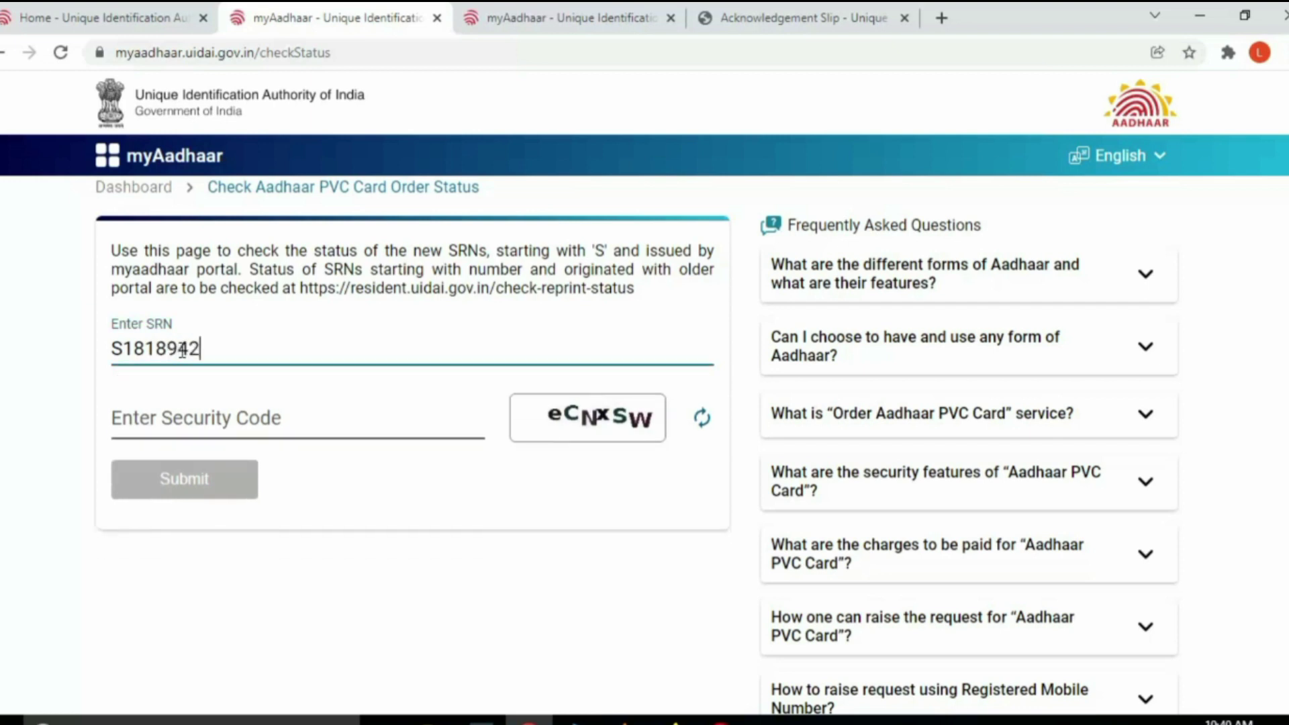
{"action": "left_click", "coordinate": [216, 422]}
{"action": "type", "text": "eCNxSW"}
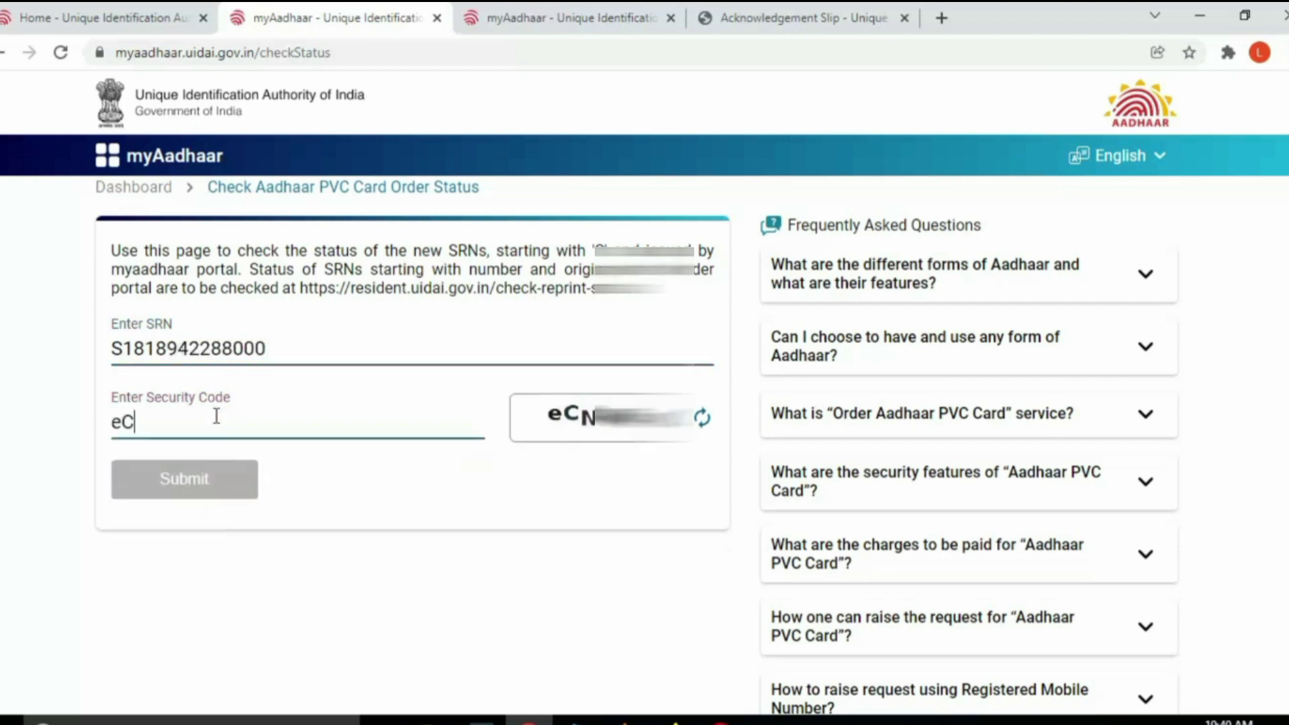
{"action": "left_click", "coordinate": [180, 485]}
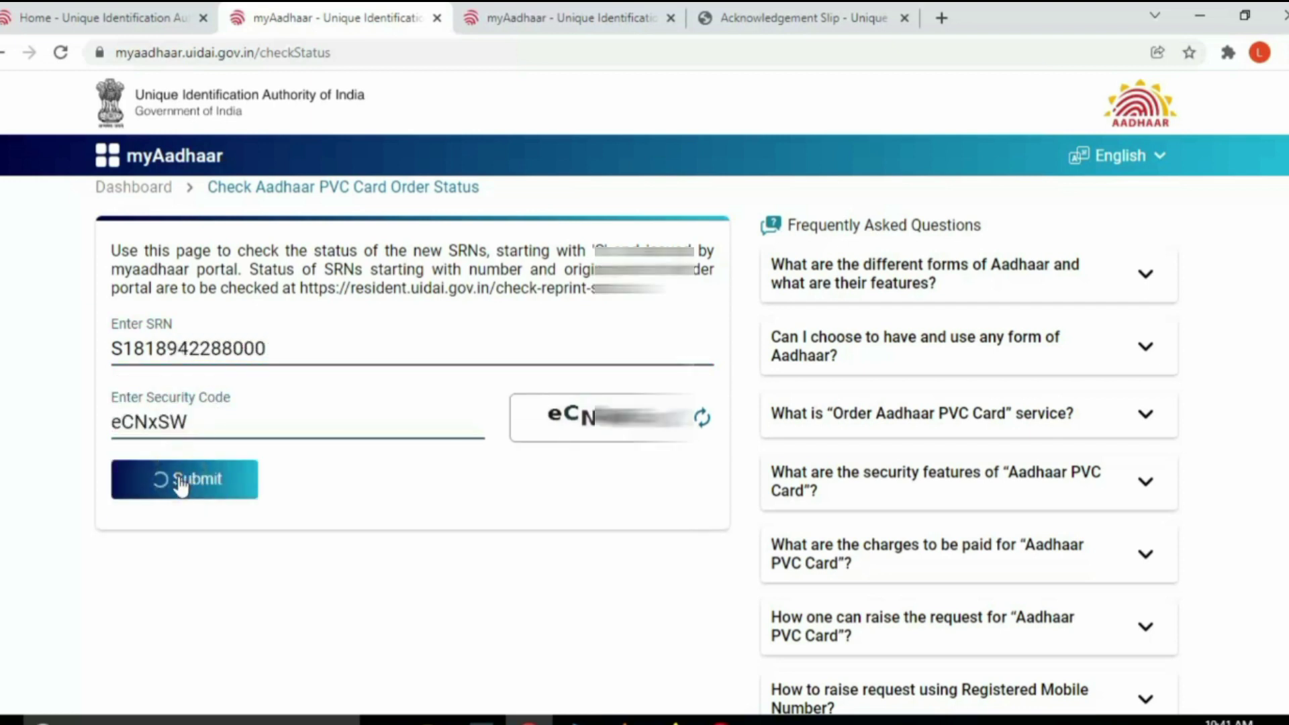
- Scroll to the PVC order status card and highlight the Current Status label
{"action": "scroll", "coordinate": [368, 505], "scroll_direction": "down", "scroll_amount": 3}
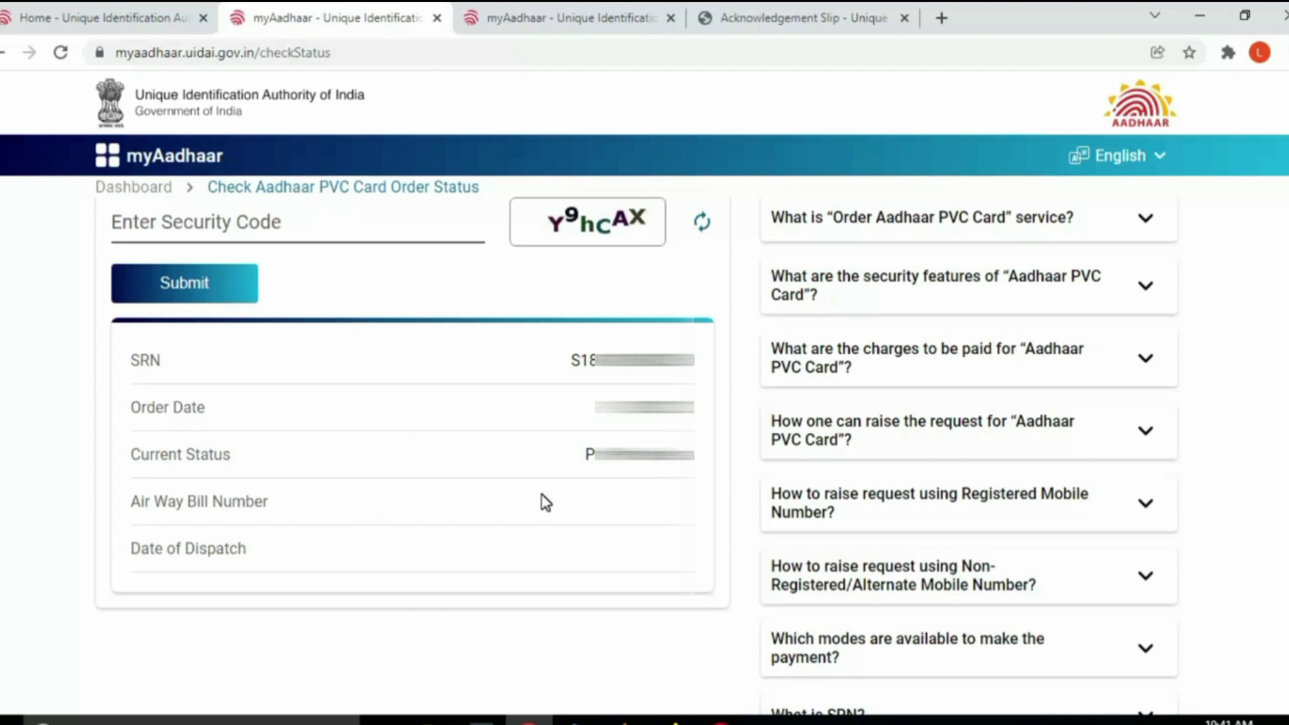
{"action": "scroll", "coordinate": [462, 517], "scroll_direction": "up", "scroll_amount": 2}
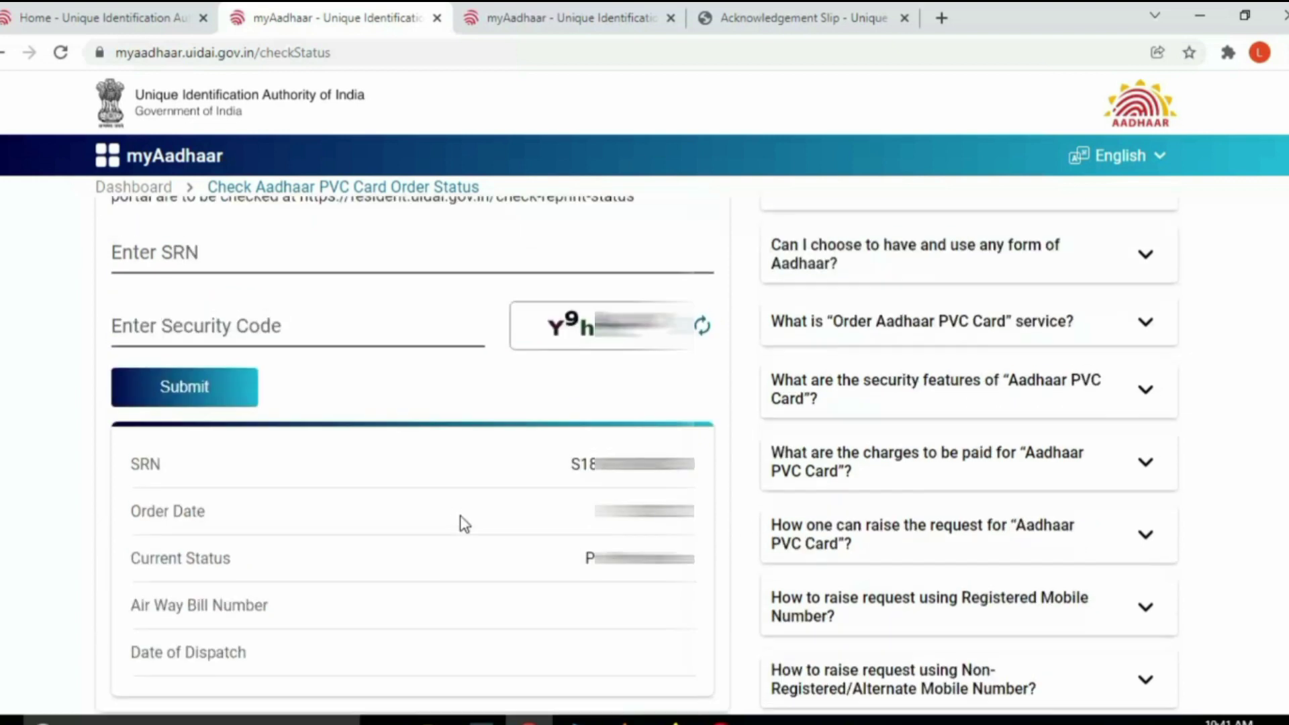
{"action": "scroll", "coordinate": [463, 524], "scroll_direction": "up", "scroll_amount": 1}
{"action": "scroll", "coordinate": [284, 475], "scroll_direction": "down", "scroll_amount": 1}
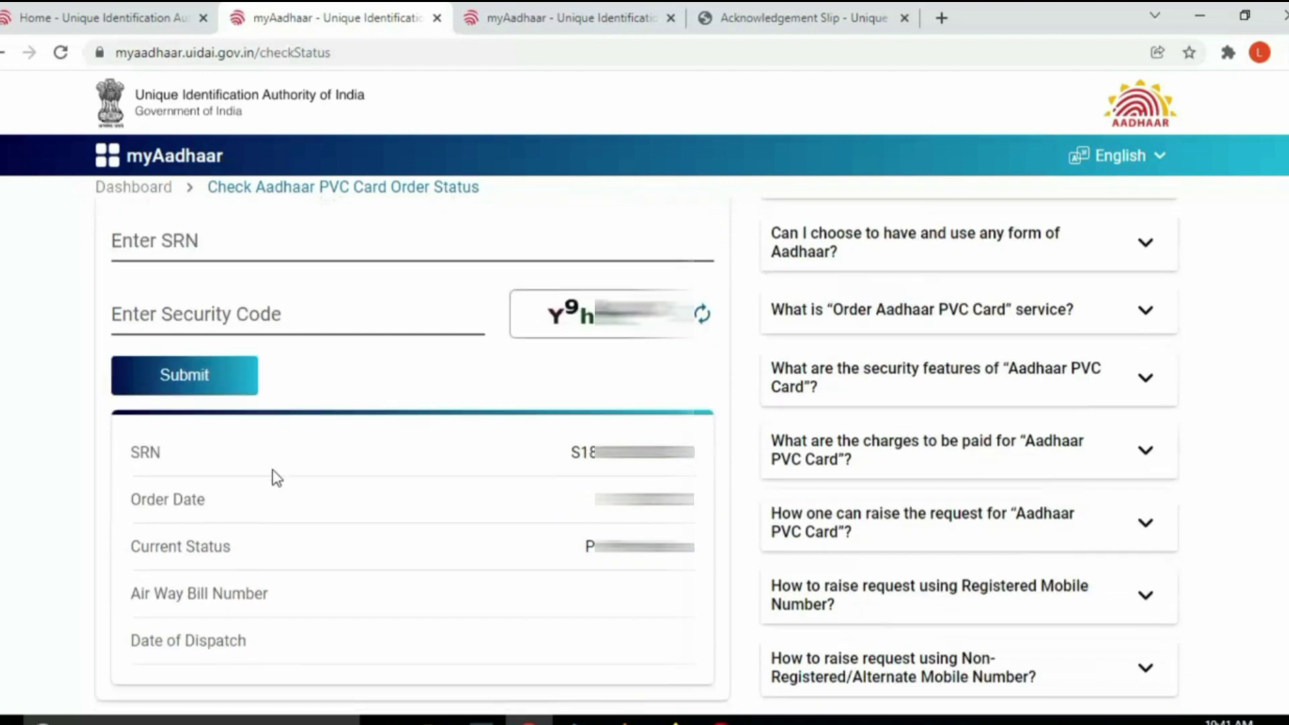
{"action": "scroll", "coordinate": [276, 477], "scroll_direction": "down", "scroll_amount": 1}
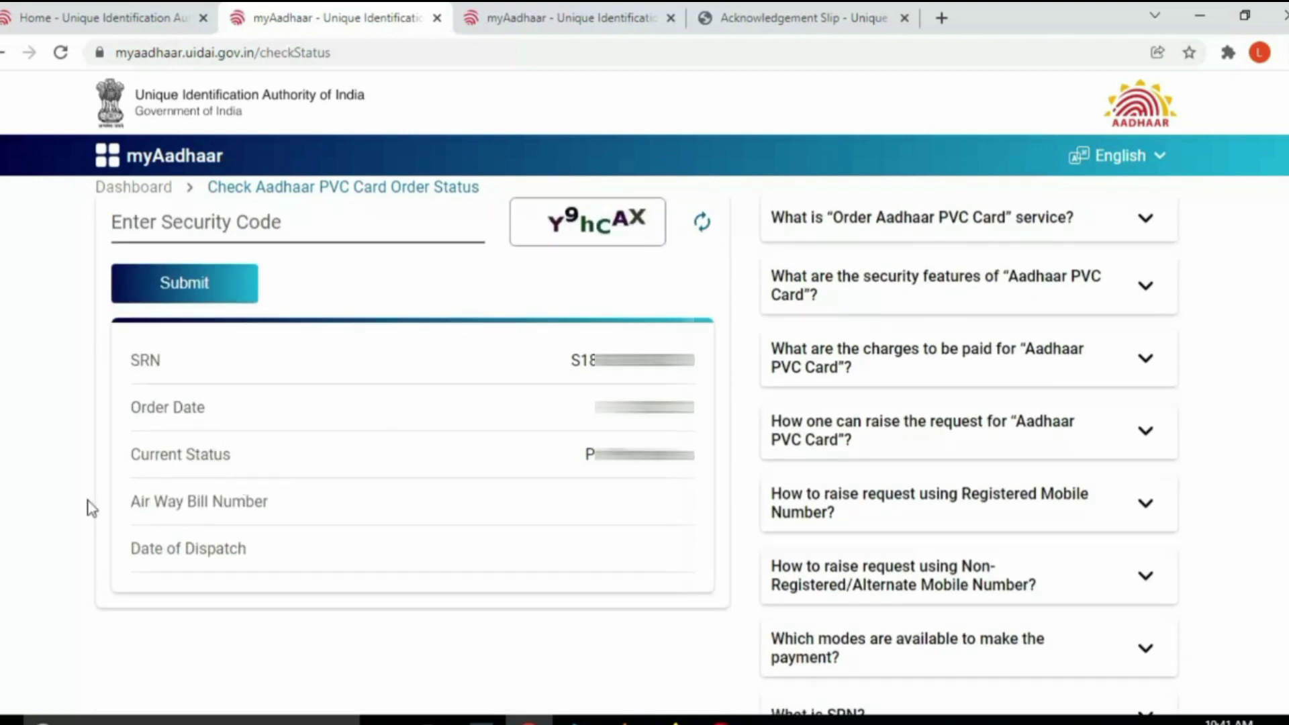
{"action": "left_click_drag", "start_coordinate": [131, 455], "coordinate": [732, 452]}
- Highlight the blank Air Way Bill Number label, then clear the highlight
{"action": "left_click_drag", "start_coordinate": [137, 502], "coordinate": [547, 497]}
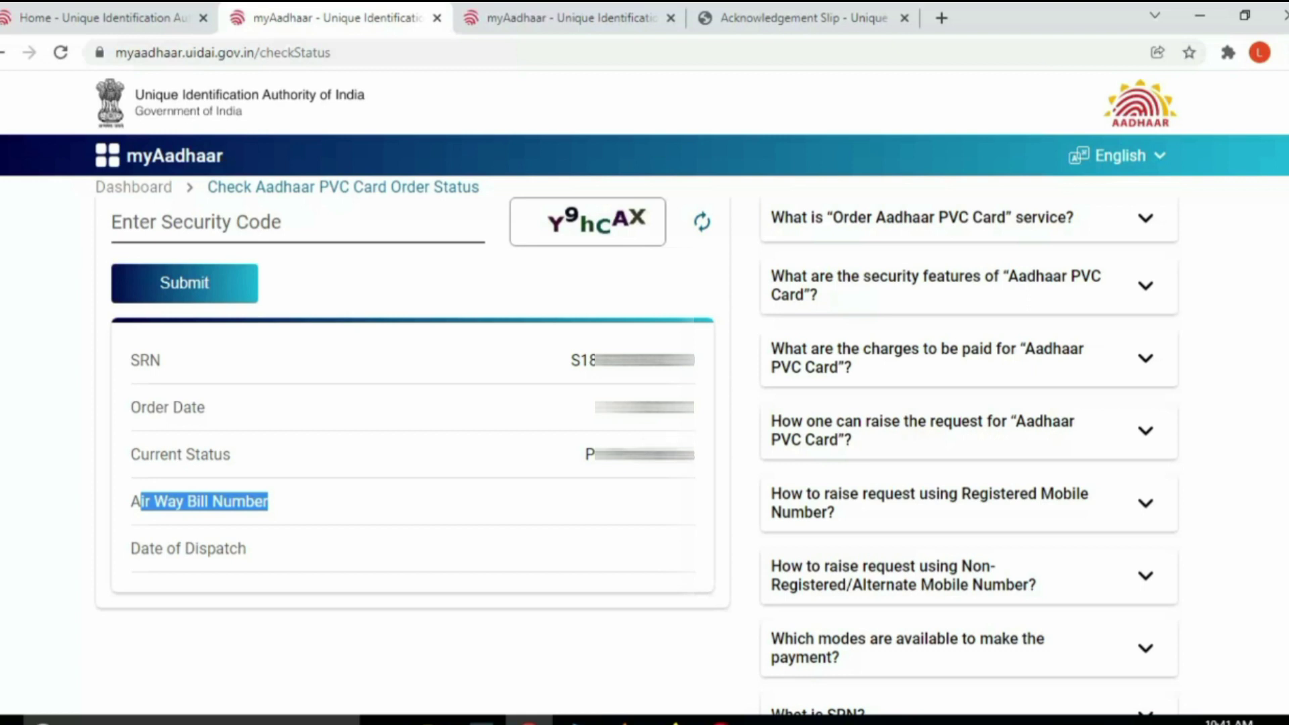
{"action": "left_click", "coordinate": [295, 500]}
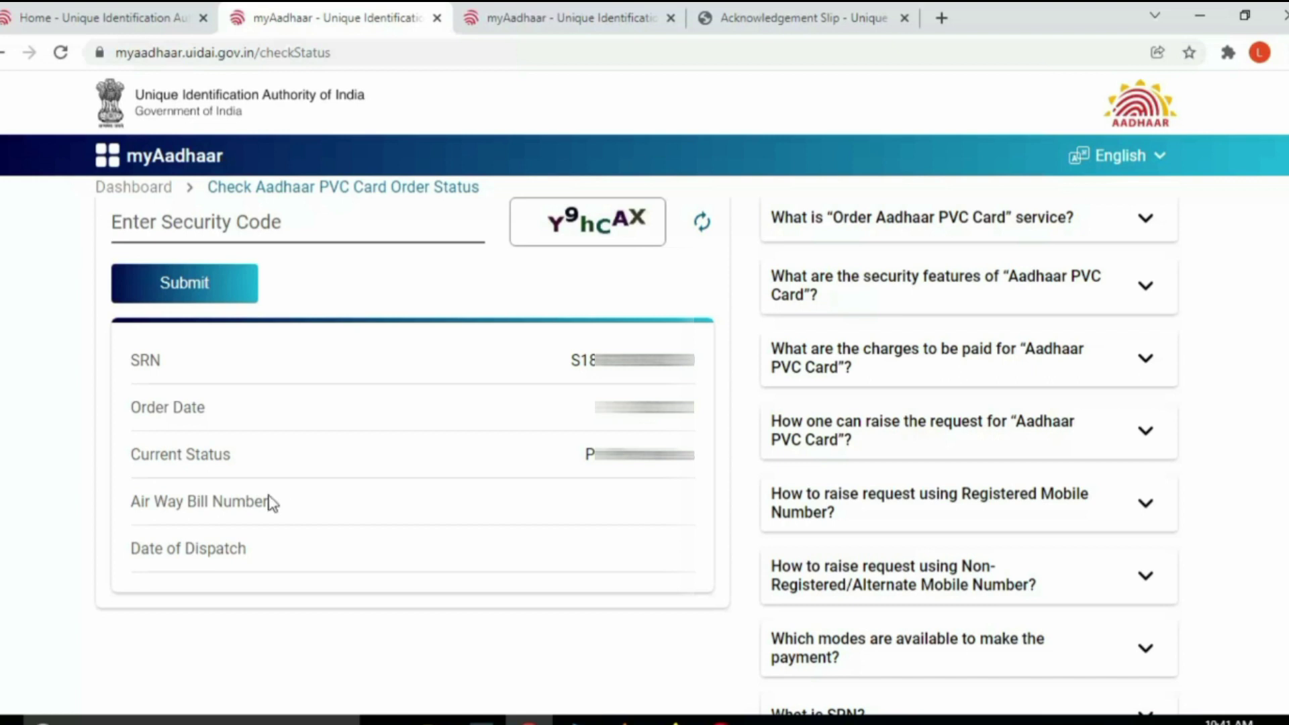
{"action": "left_click_drag", "start_coordinate": [128, 502], "coordinate": [321, 512]}
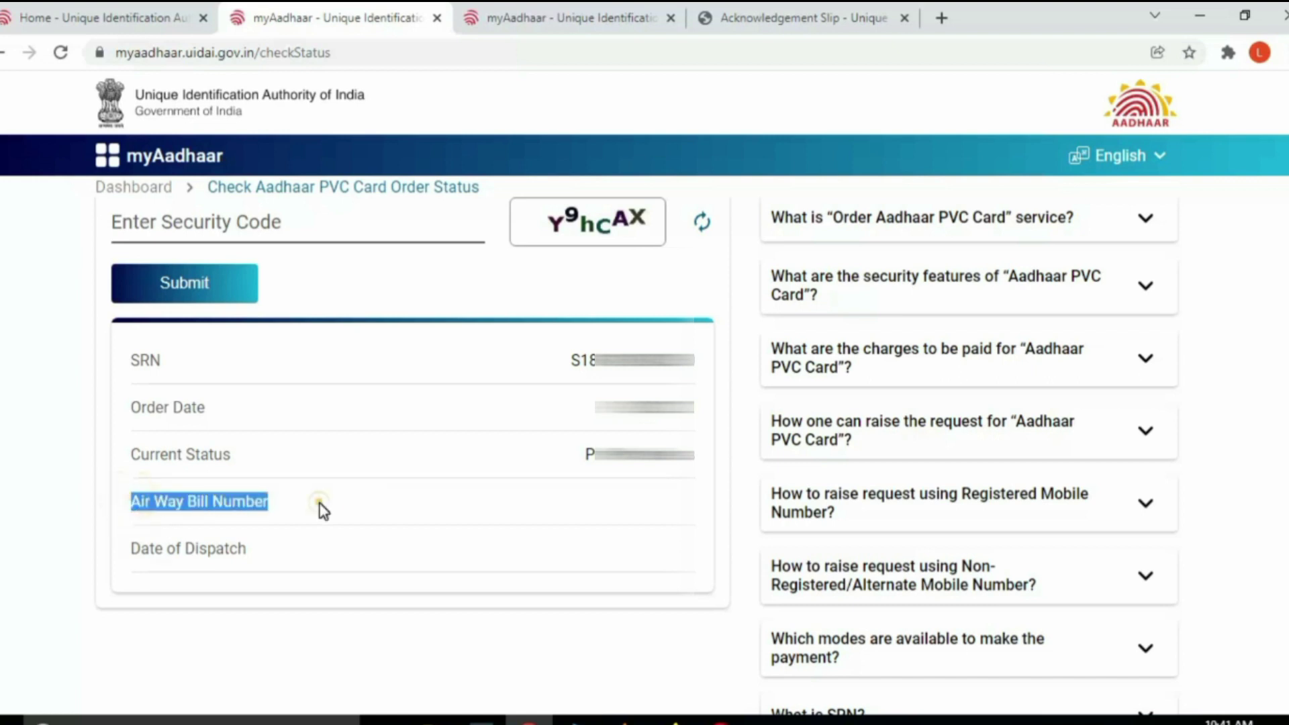
{"action": "left_click", "coordinate": [323, 512]}
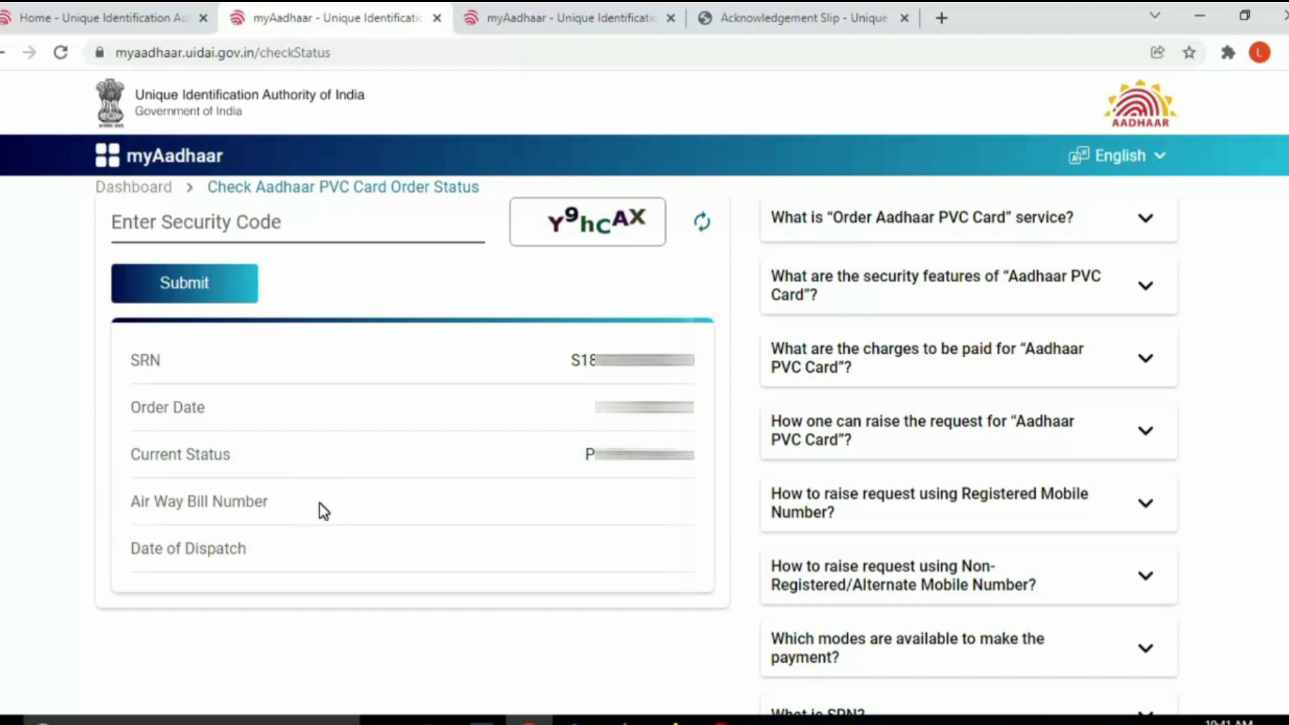